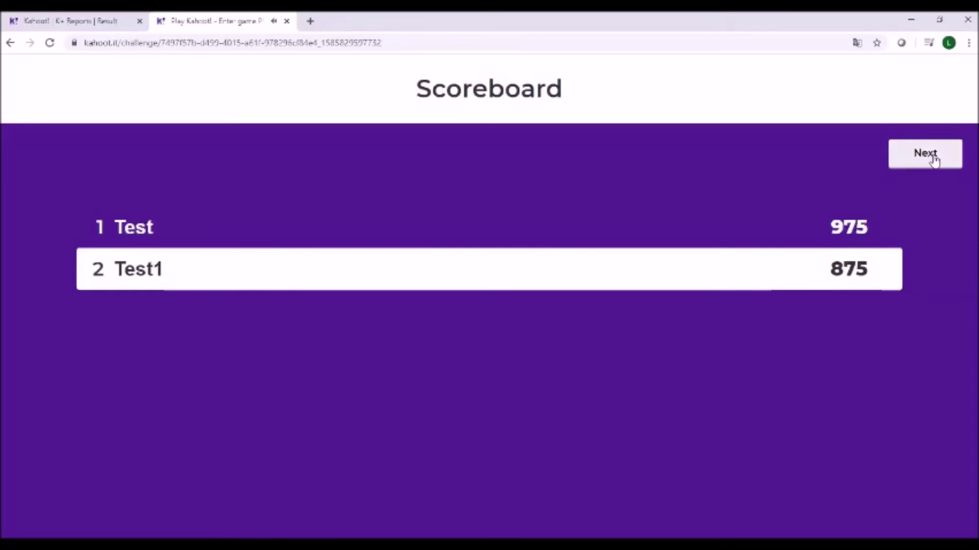
Step: Continue to the next challenge question and answer it with "Digitale Grundbildung"
click(932, 158)
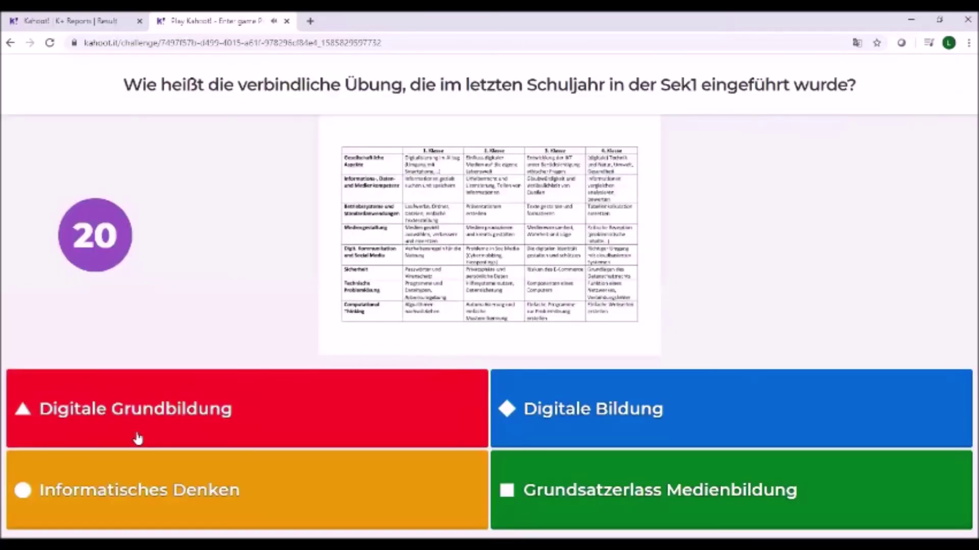
click(177, 427)
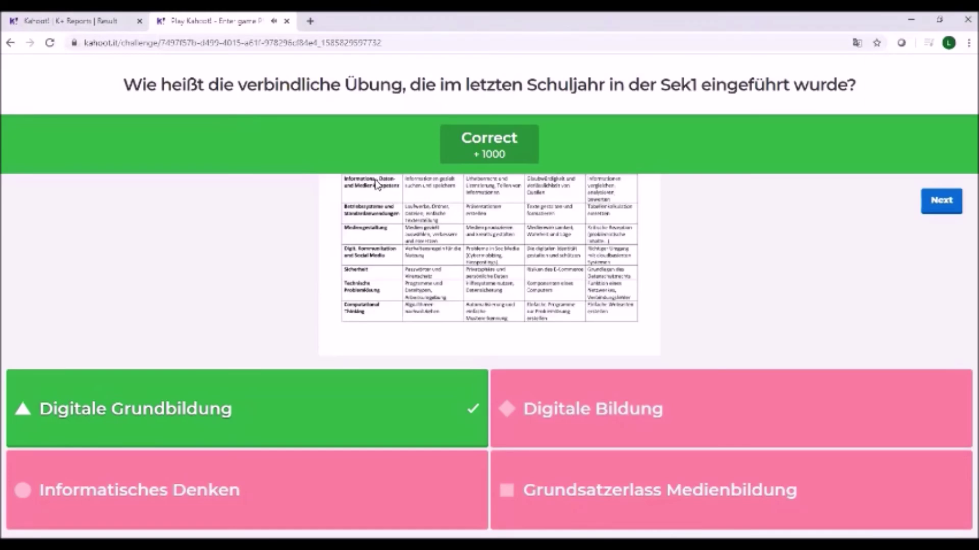
Step: Return from the challenge report to the Kahoot home page and create a new blank kahoot
click(81, 21)
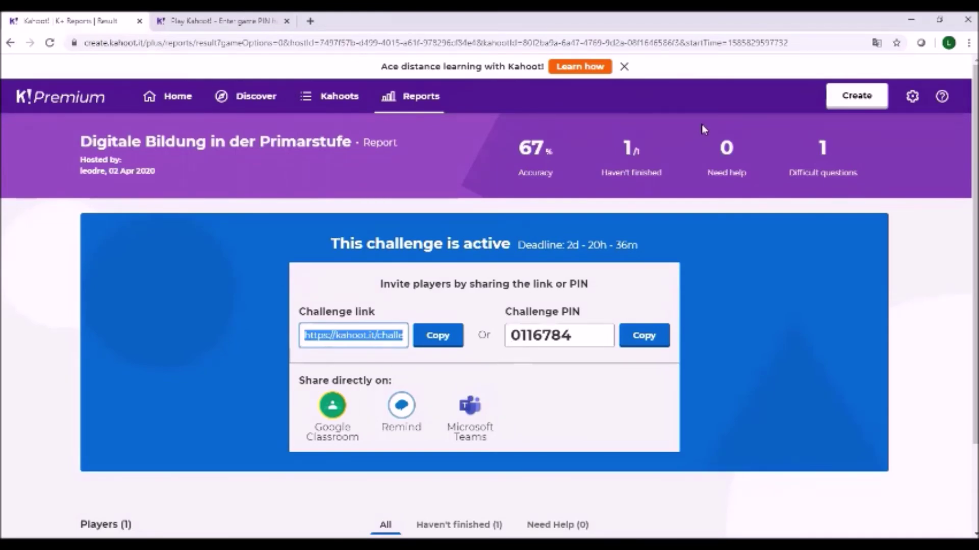
click(194, 102)
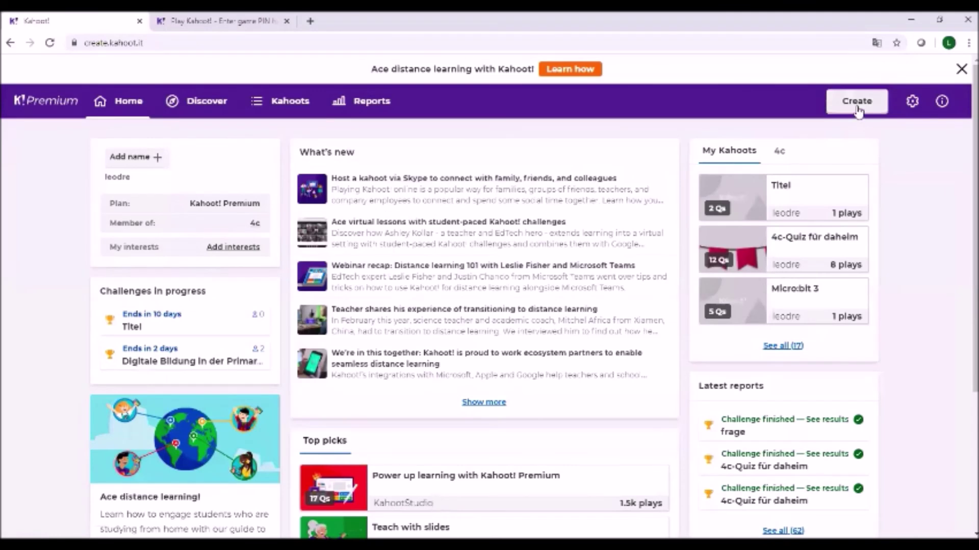
click(857, 107)
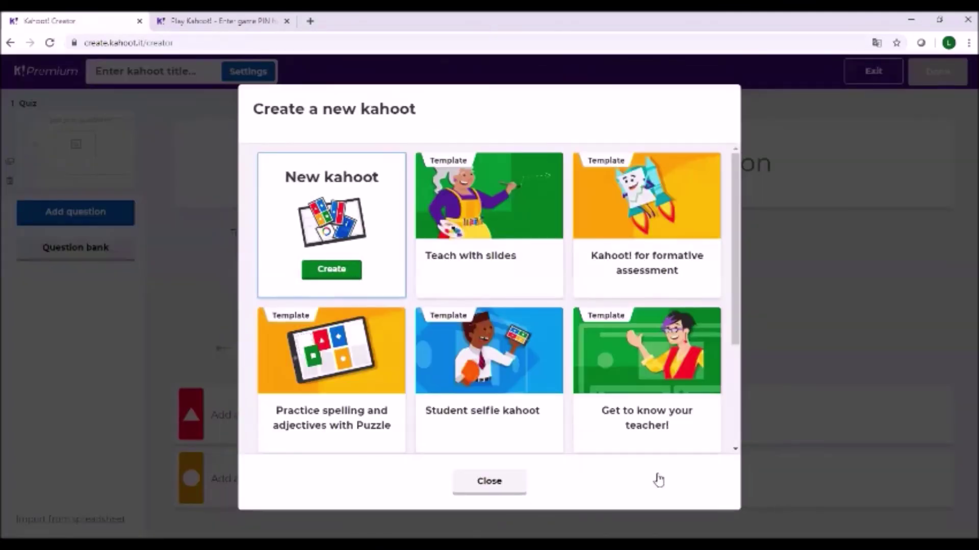
click(332, 275)
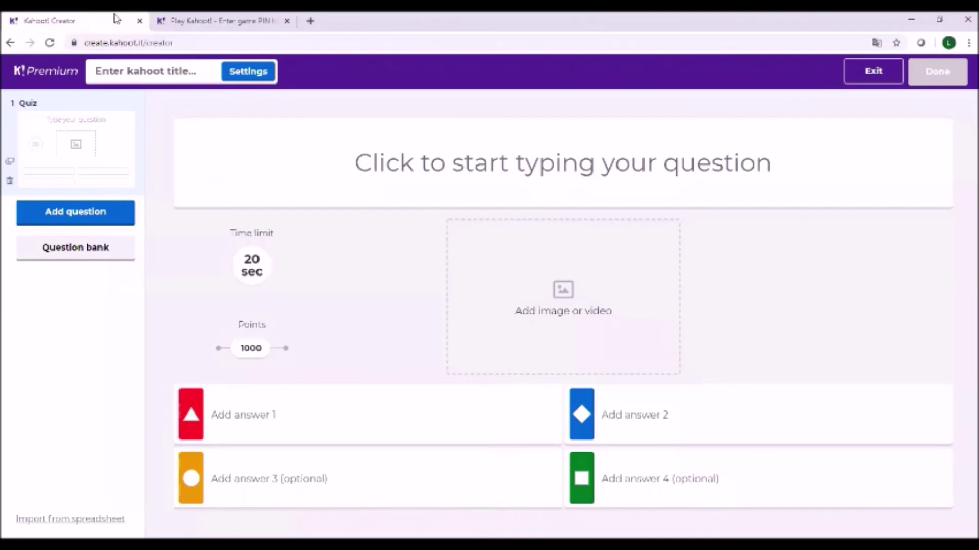
Step: Title the new kahoot "Testname" in its summary and save the settings
click(156, 72)
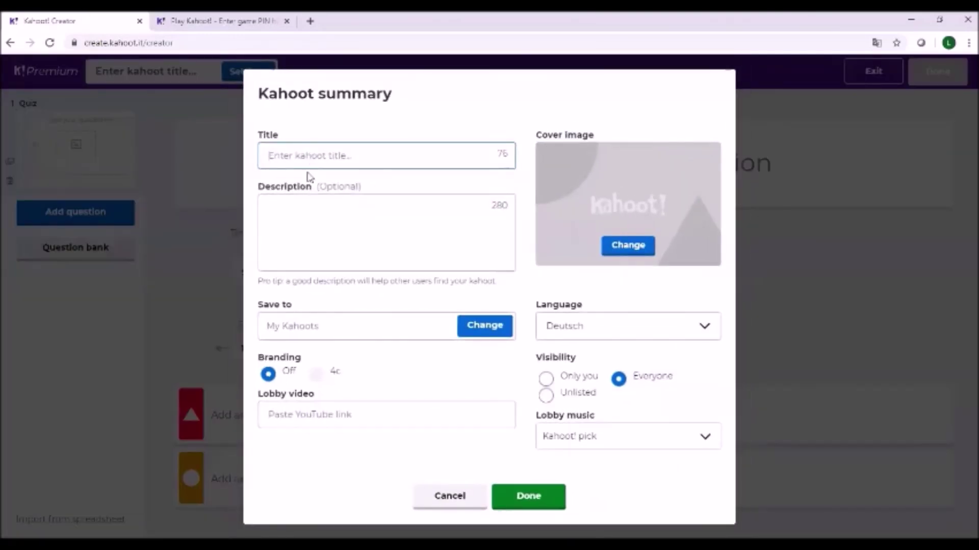
text(Testname)
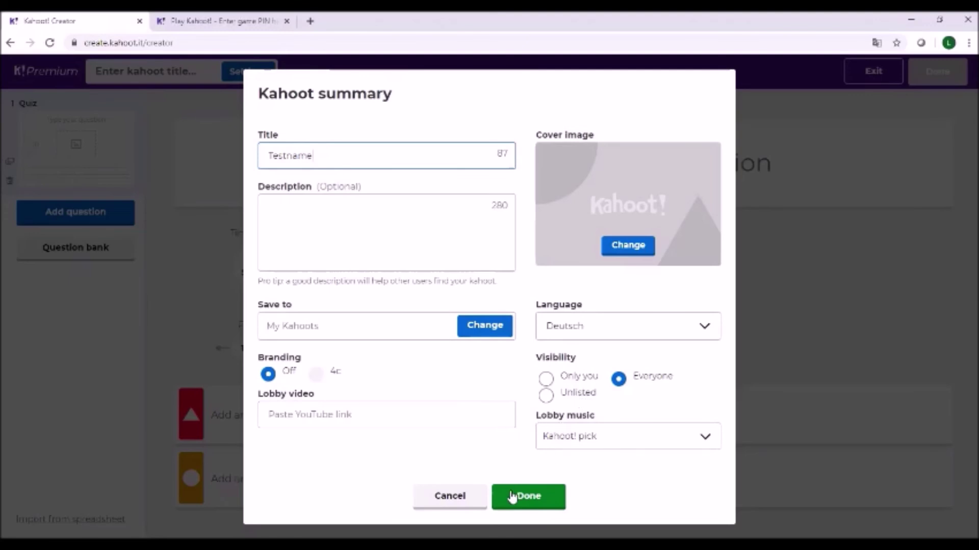
click(542, 494)
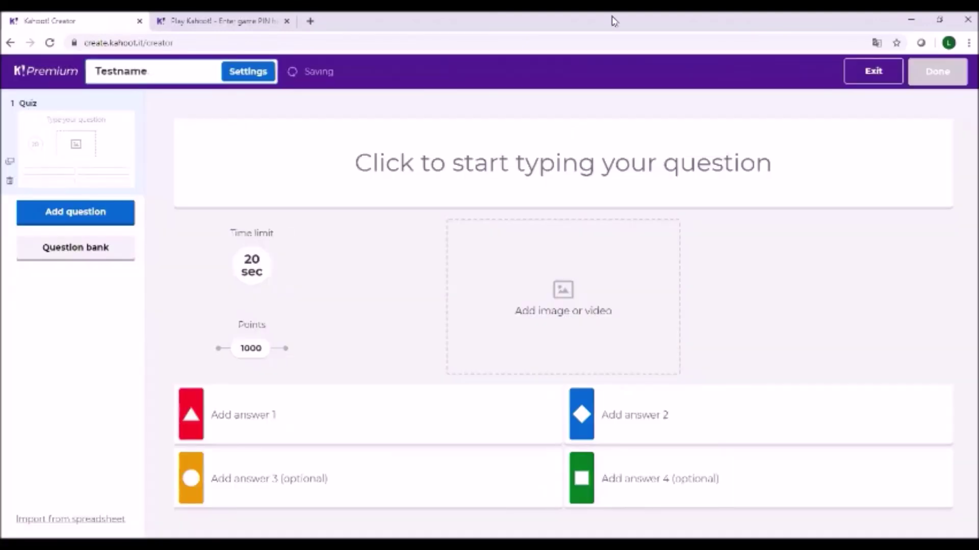
Step: Enter "Wie lautet die erste Frage" as the text of the first quiz question
click(616, 188)
text(Wie lautete)
key(BackSpace)
text(die erste Frage)
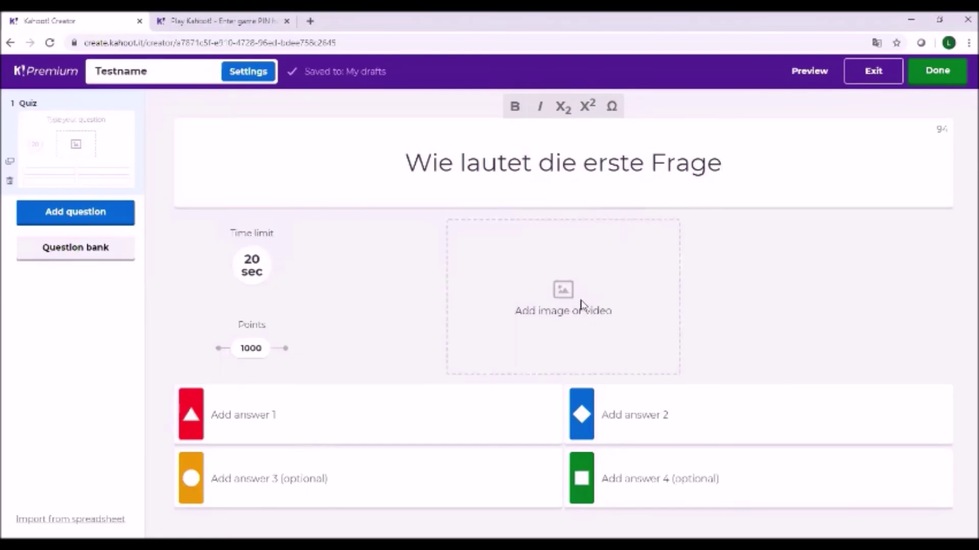
Step: Examine the first question's media sources, the Getty image library and the available time limits without changing anything
click(565, 299)
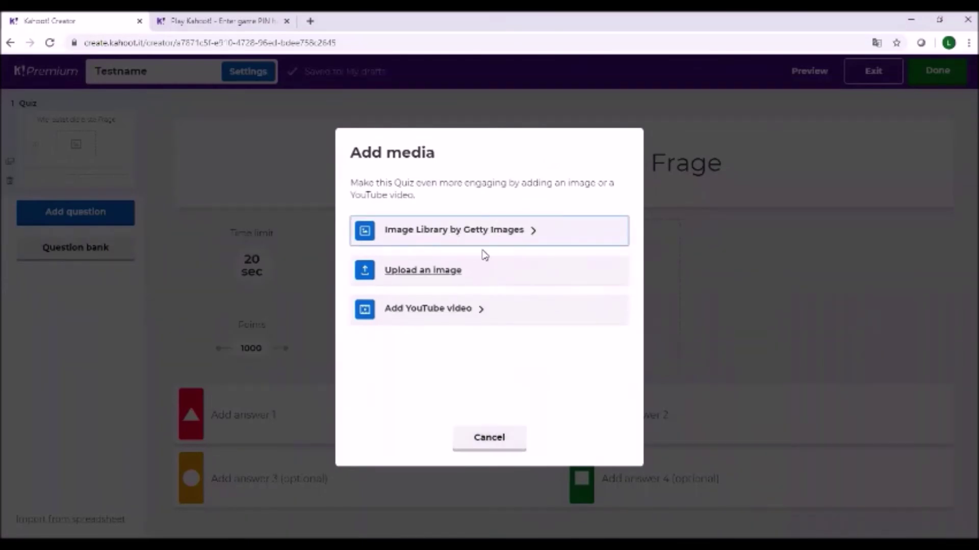
click(484, 230)
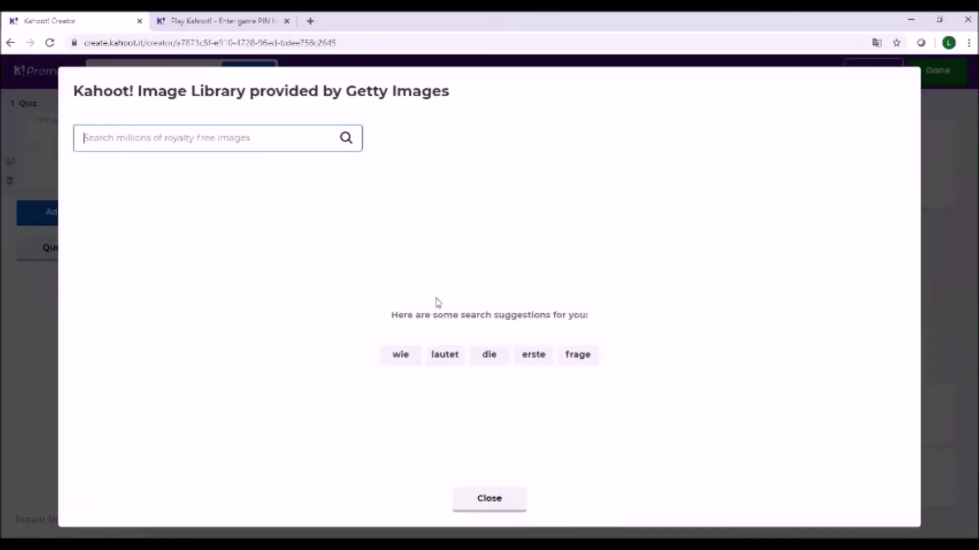
click(500, 505)
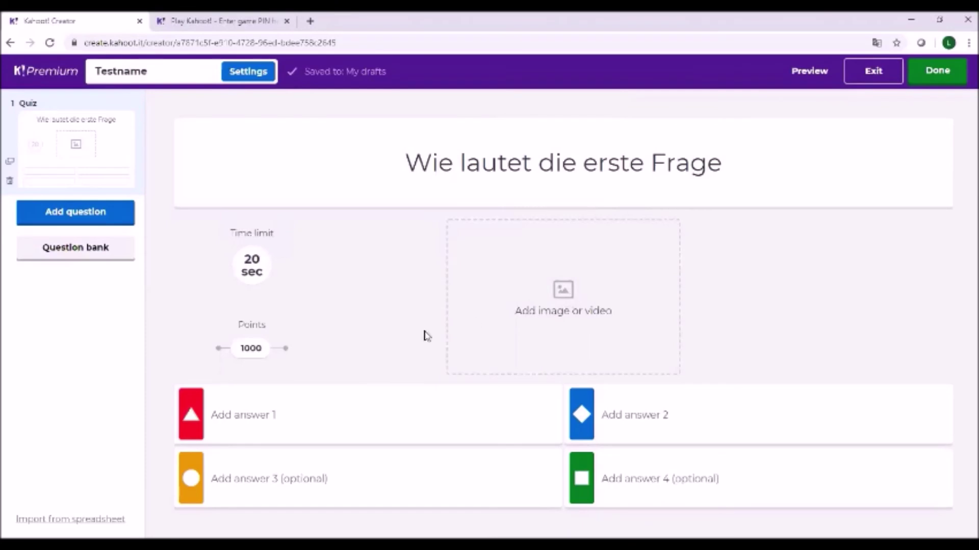
click(258, 268)
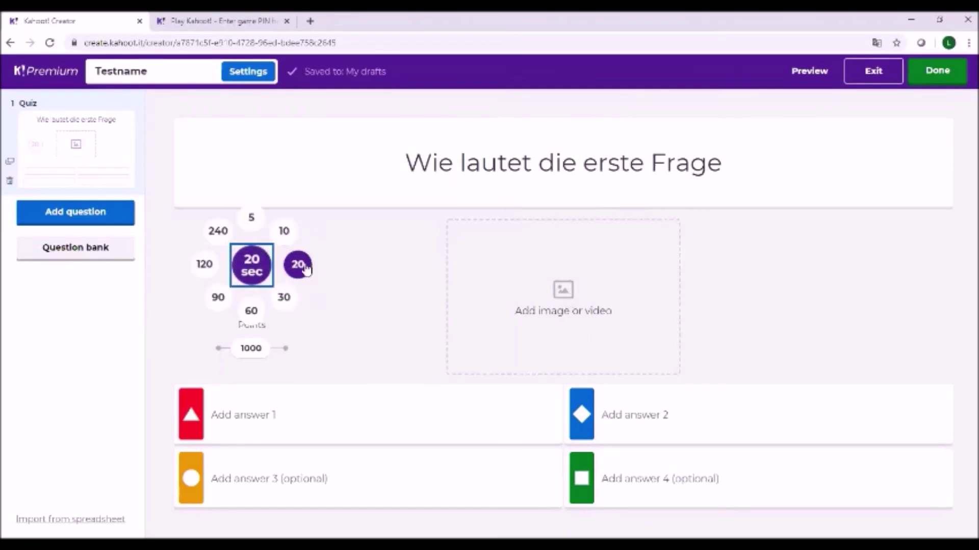
click(341, 277)
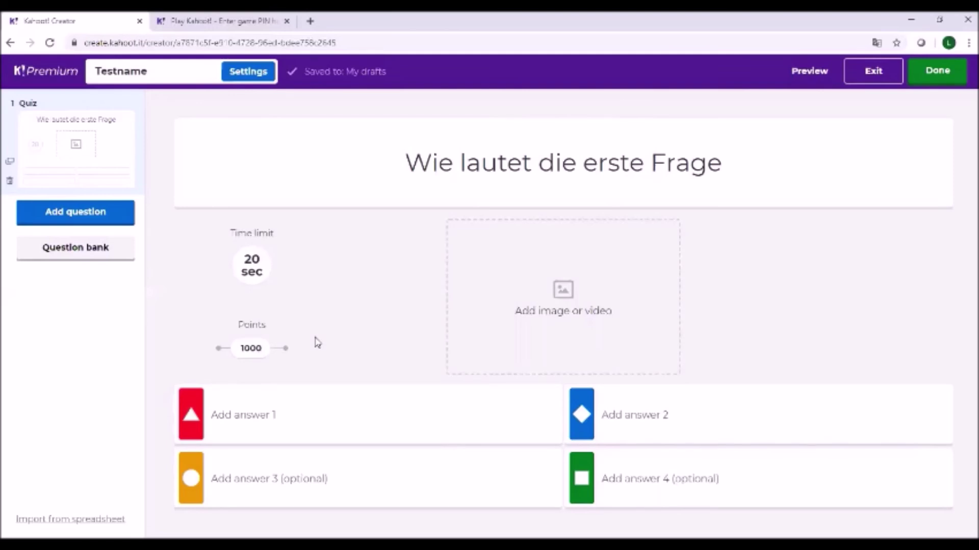
Step: Enter "Antwort 1" as the first answer of the quiz question, not marked as correct
click(274, 420)
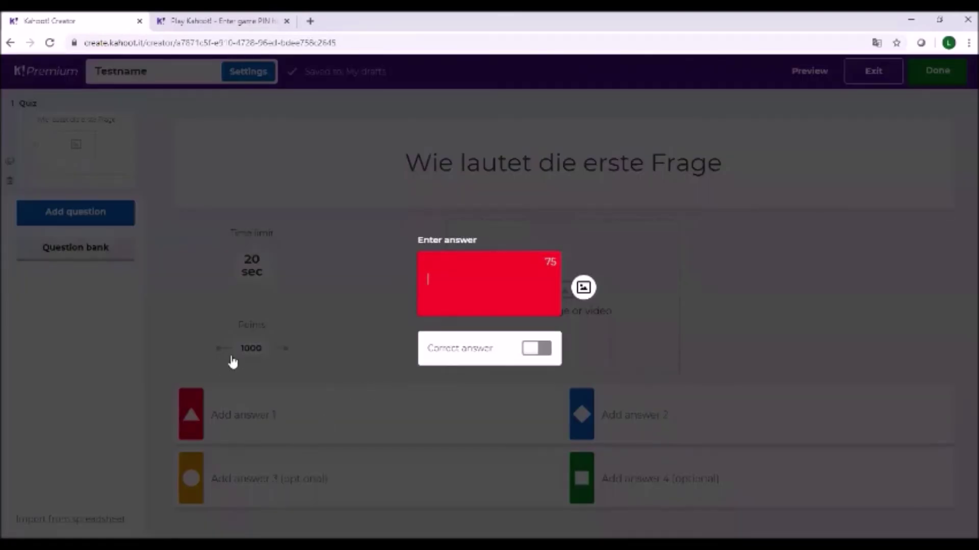
click(328, 335)
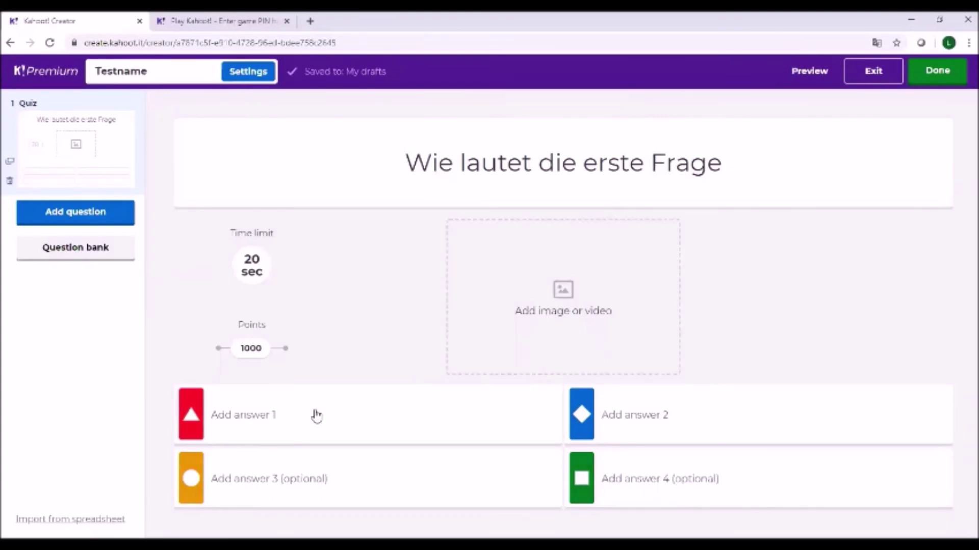
click(265, 421)
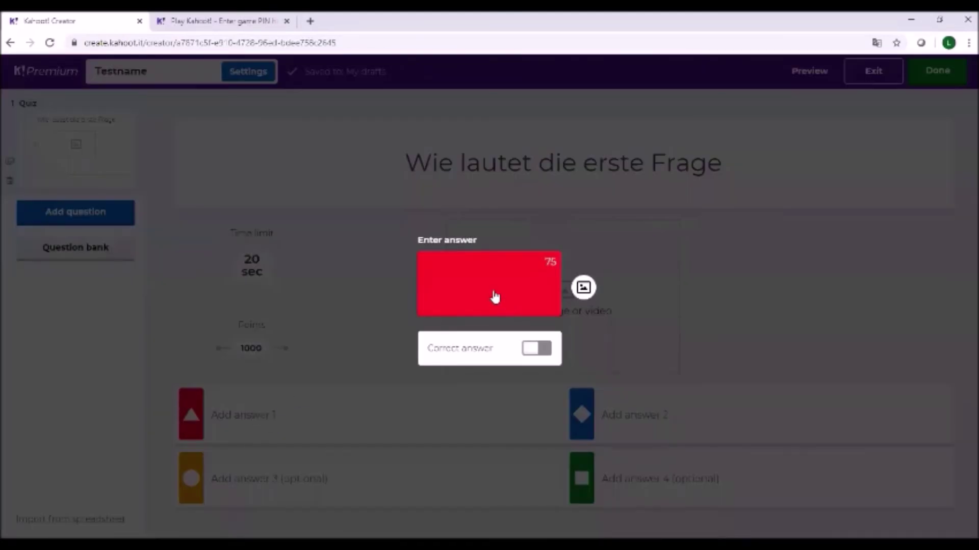
text(Antoad)
key(BackSpace)
key(BackSpace)
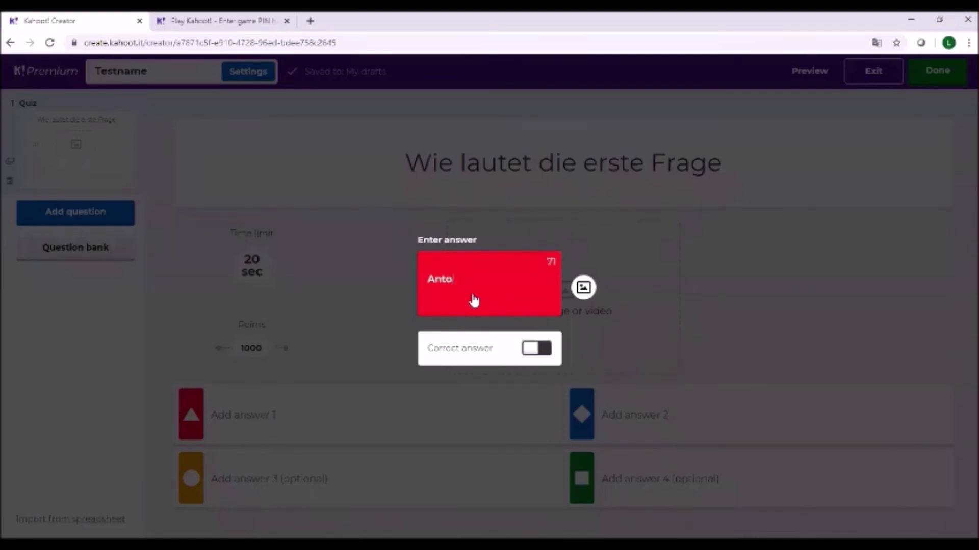
text(wort 1)
click(805, 331)
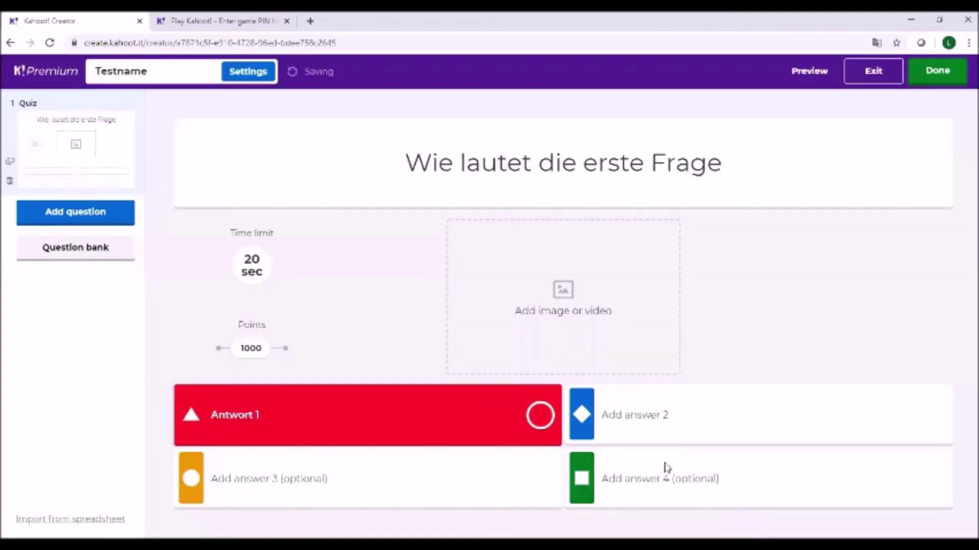
Step: Enter "Antwort 2" as the second answer of the quiz question, not marked as correct
click(654, 436)
text(Antwor)
key(BackSpace)
key(BackSpace)
key(BackSpace)
text(wort 2)
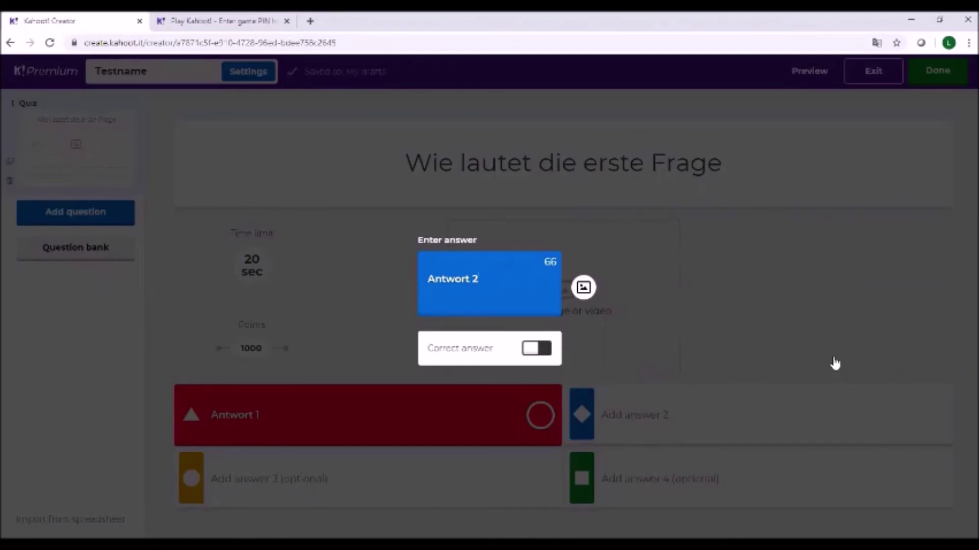
click(679, 346)
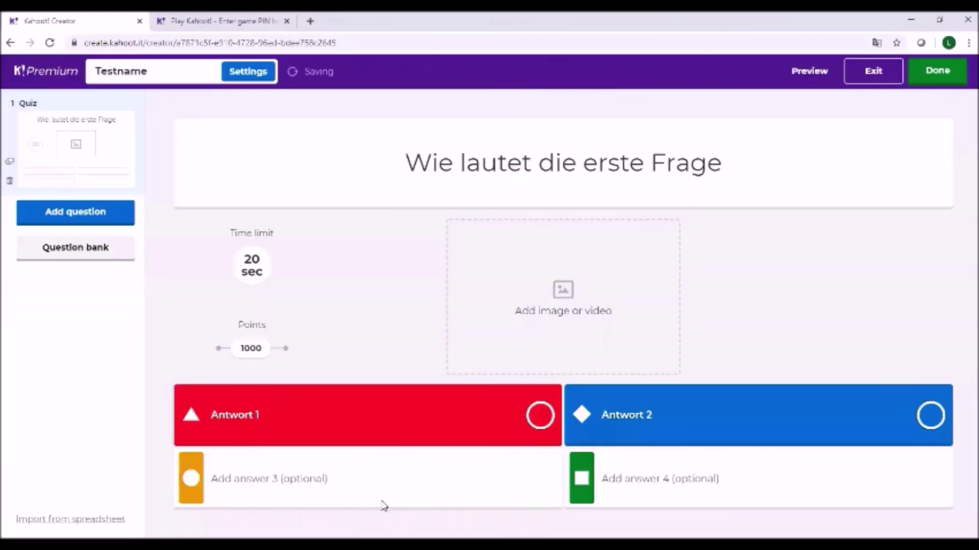
Step: Enter "Antwort 3" as the third answer and mark it as correct
click(316, 474)
text(Antwor)
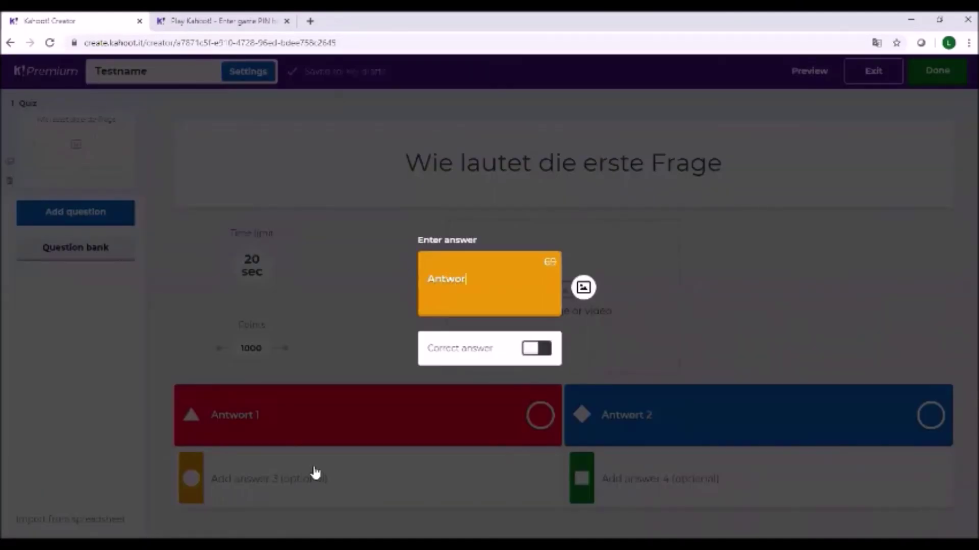
text(t 3)
click(541, 351)
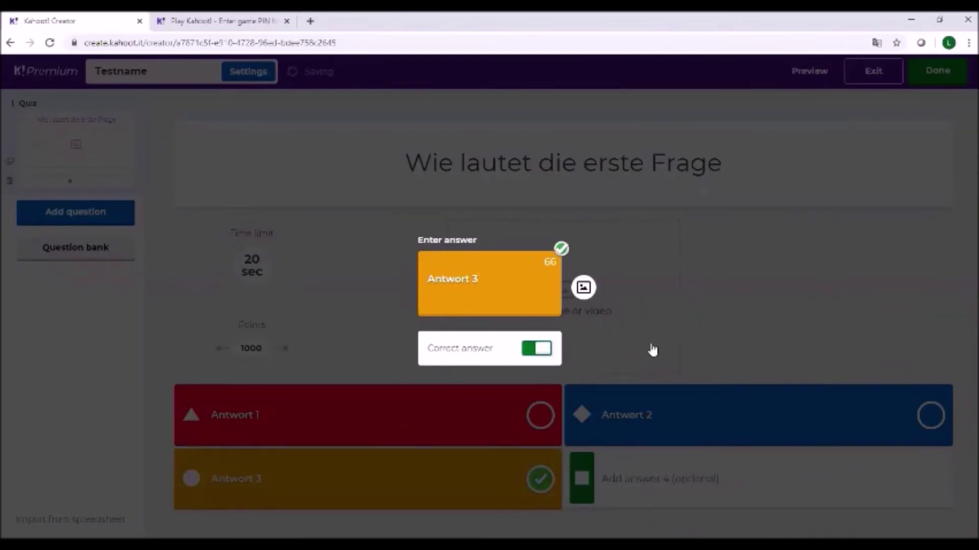
click(744, 255)
Step: Enter "Antwort" as the fourth answer and mark it as correct too
click(628, 478)
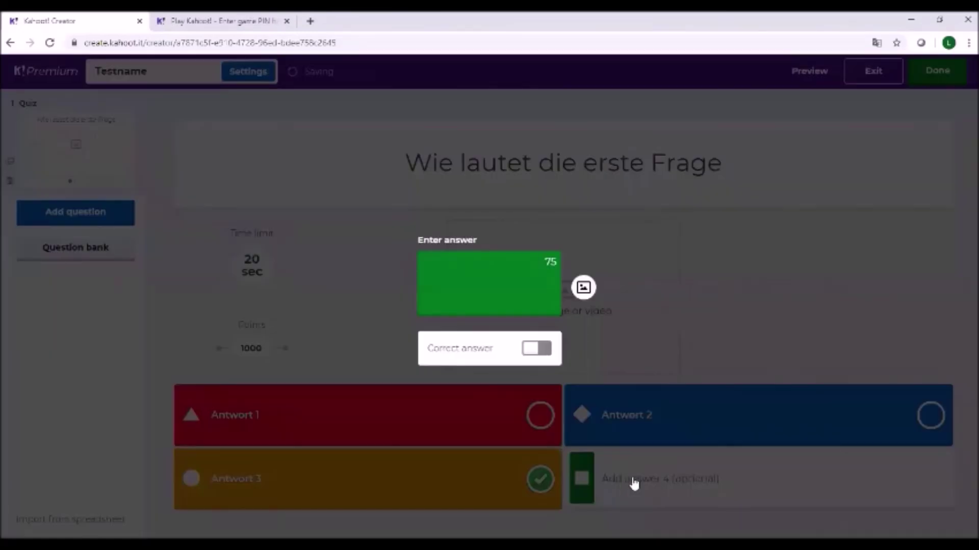
text(Antwort)
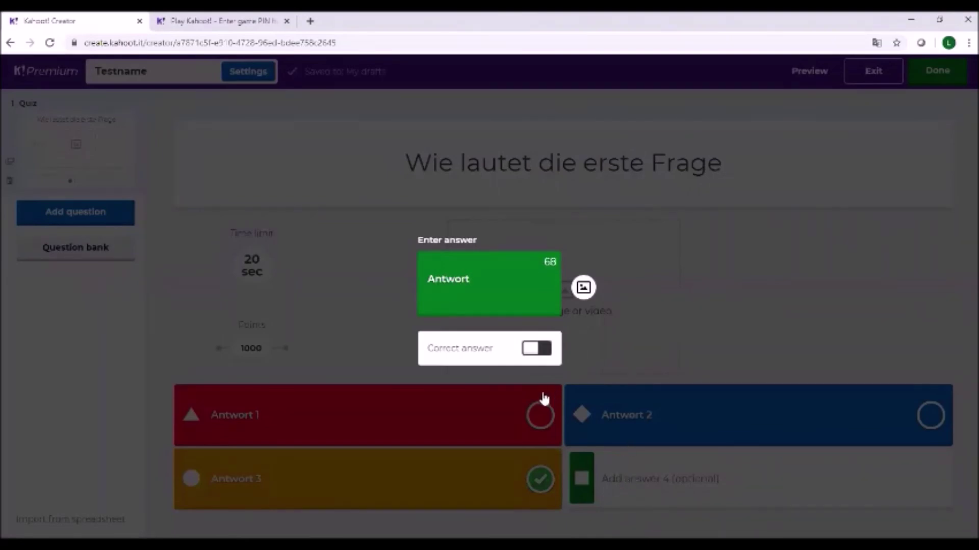
click(530, 348)
click(799, 293)
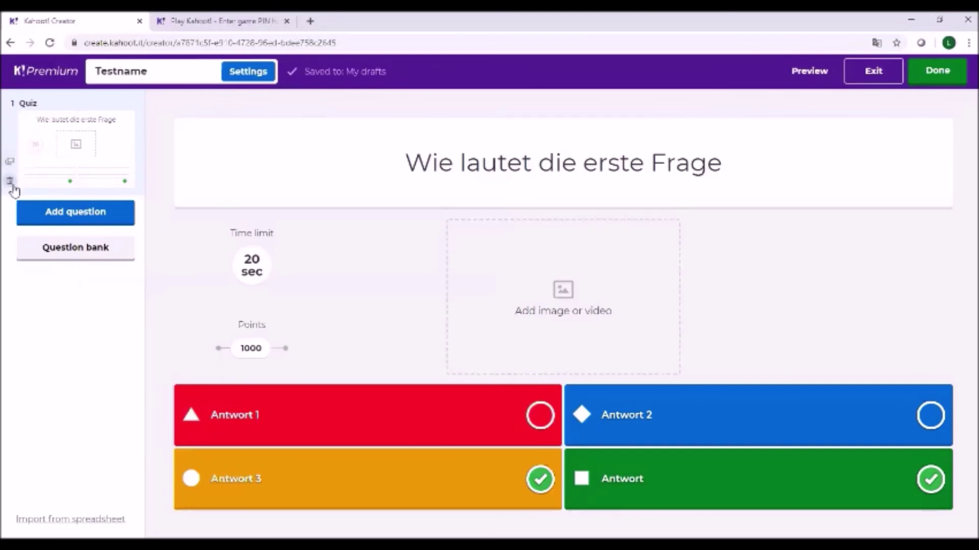
Step: Add a true-or-false question reading "Ich finde das super" with True as the correct answer
click(100, 218)
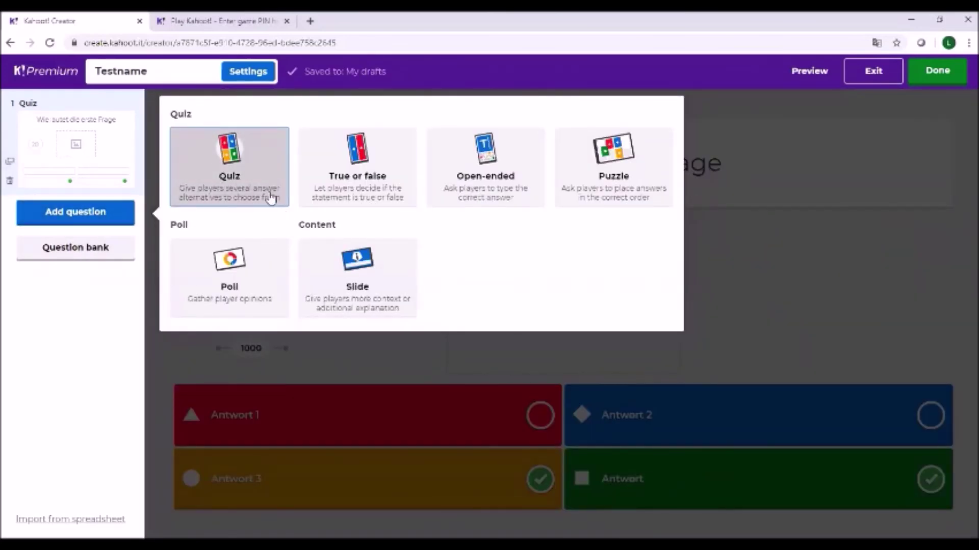
click(360, 164)
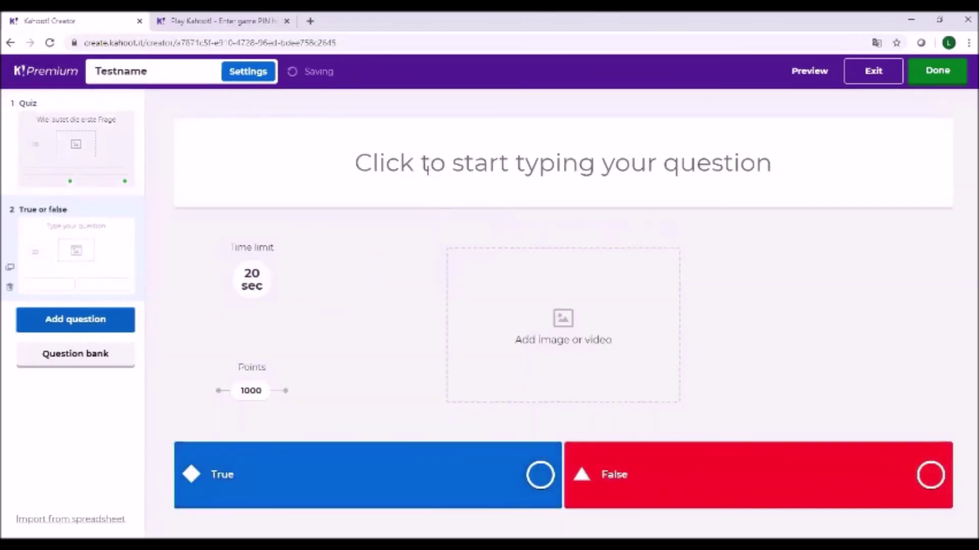
click(543, 177)
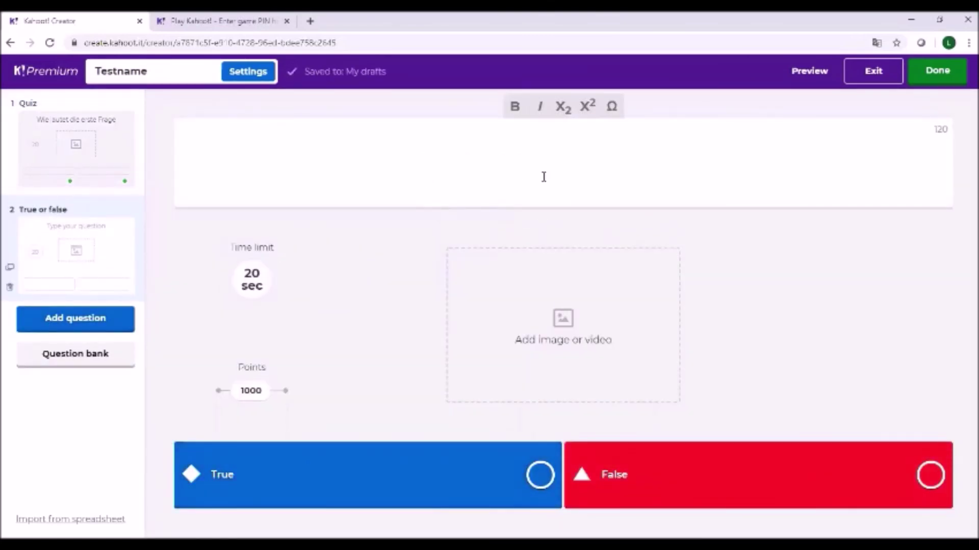
text(Ich finde das)
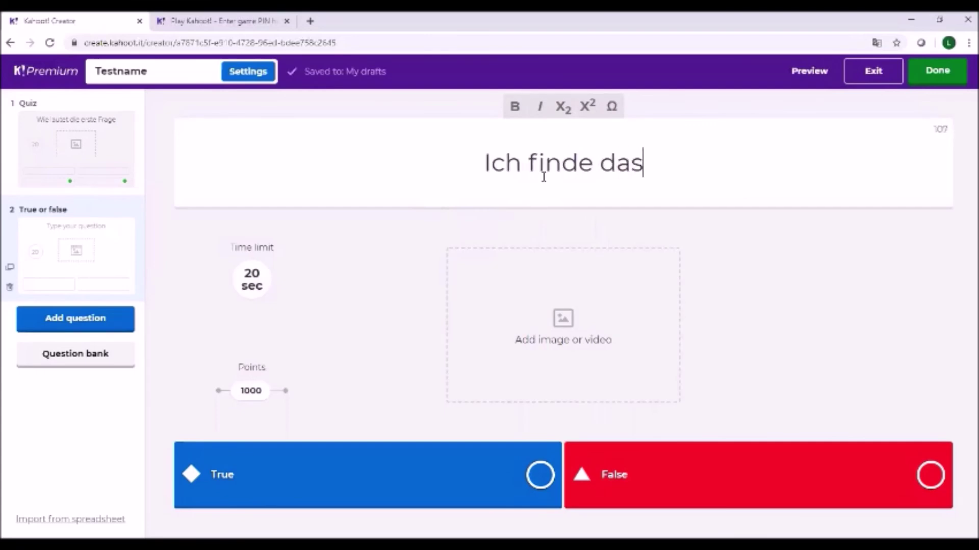
text( super)
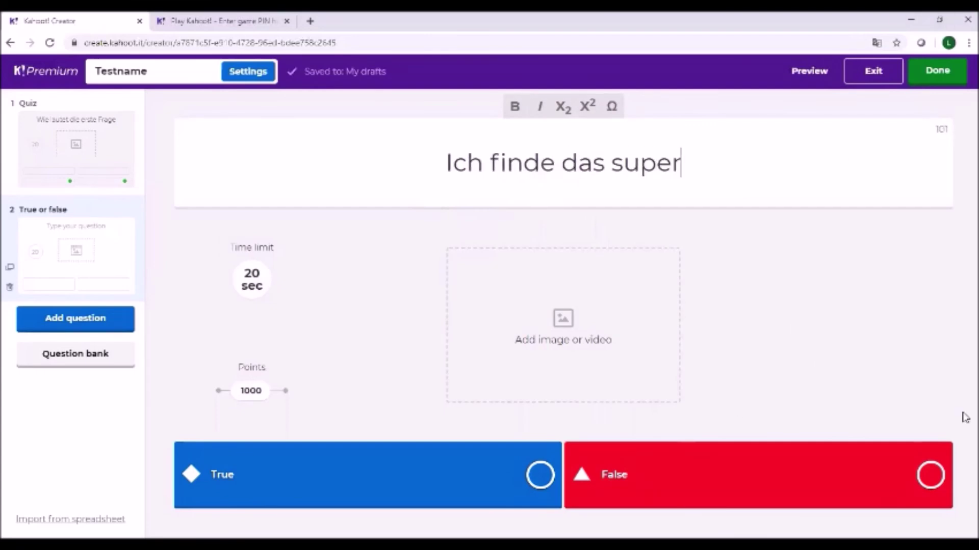
click(927, 476)
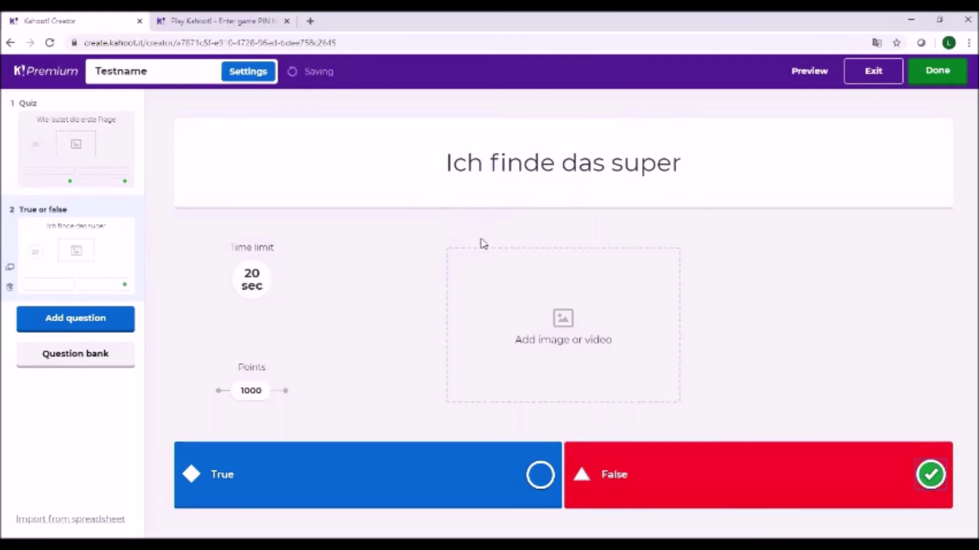
click(776, 467)
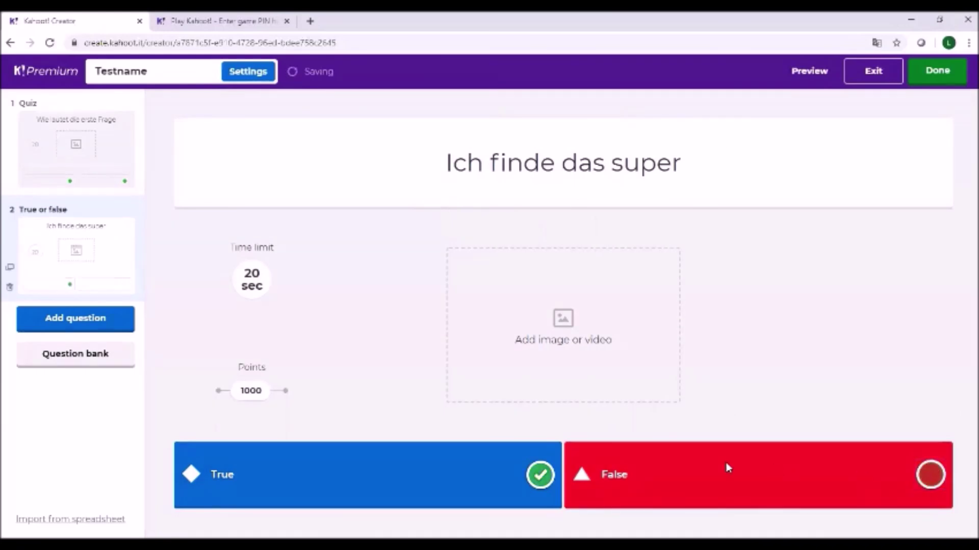
Step: Finish the kahoot with its two questions and return to the list of own kahoots
click(87, 323)
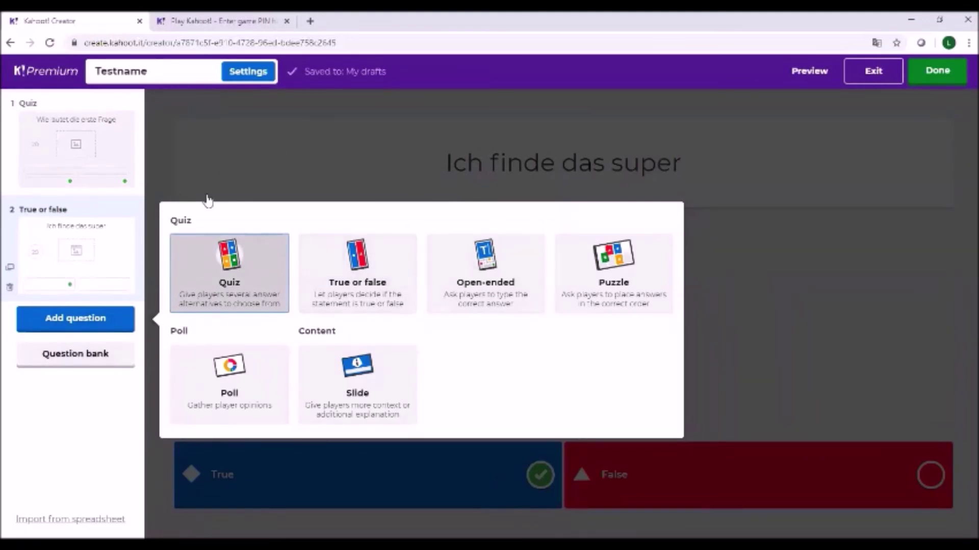
click(105, 422)
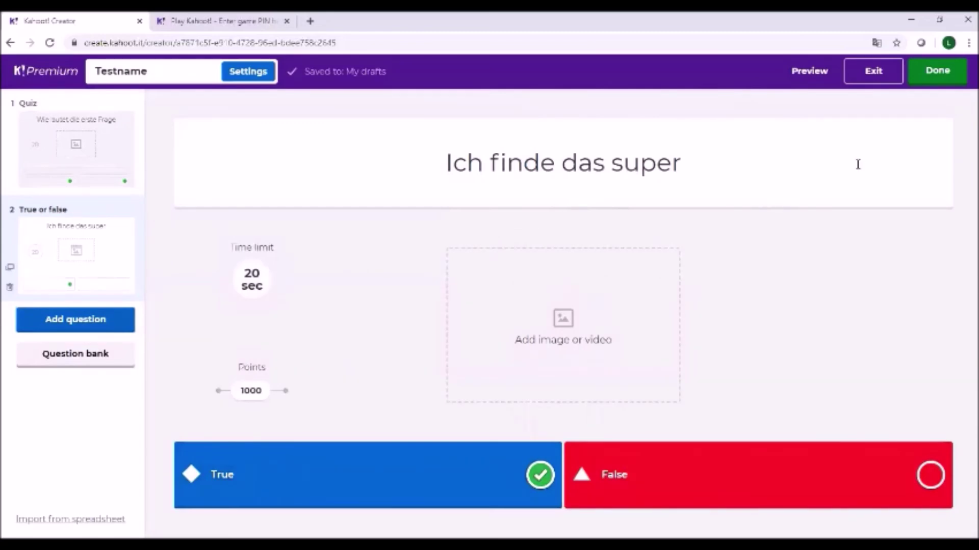
click(938, 71)
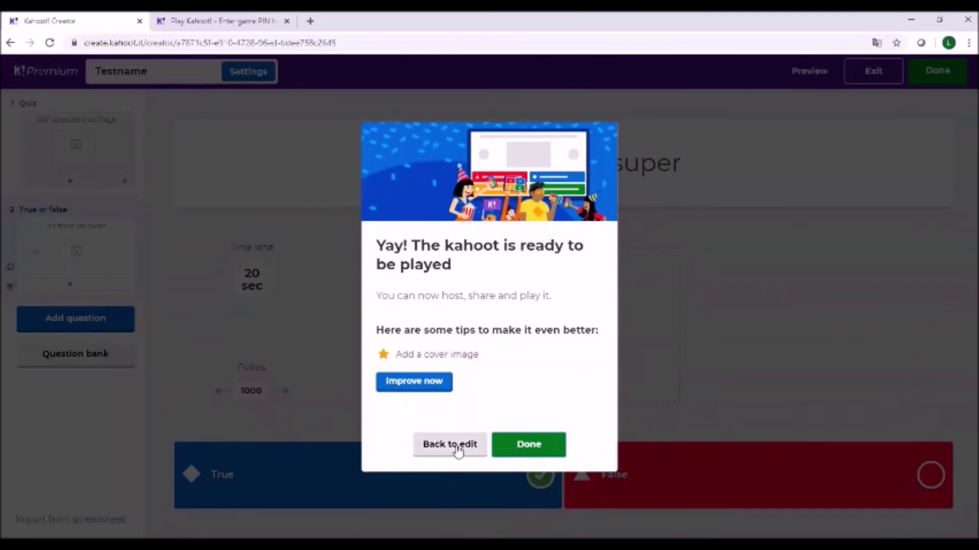
click(542, 453)
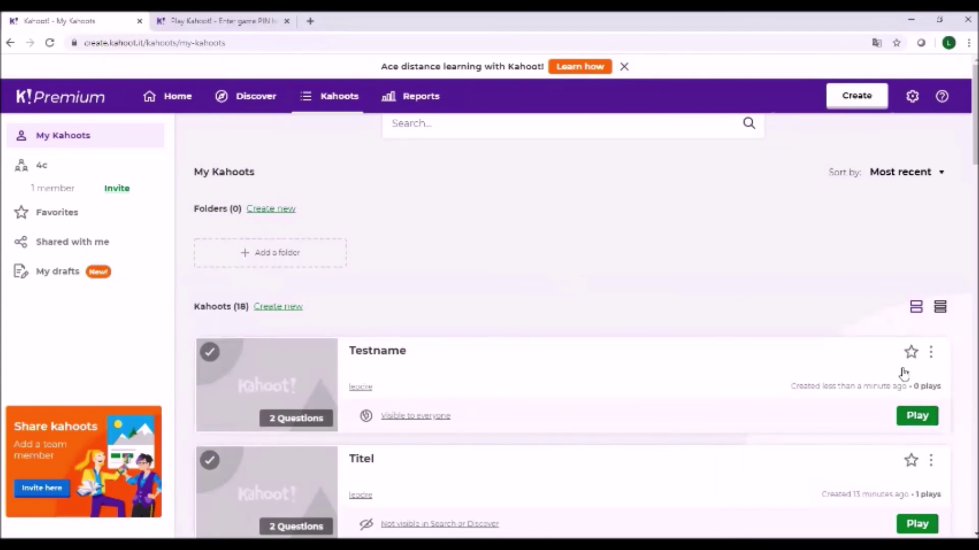
Step: Open the details of the Testname kahoot and reopen it for editing
scroll(898, 375, down, 1)
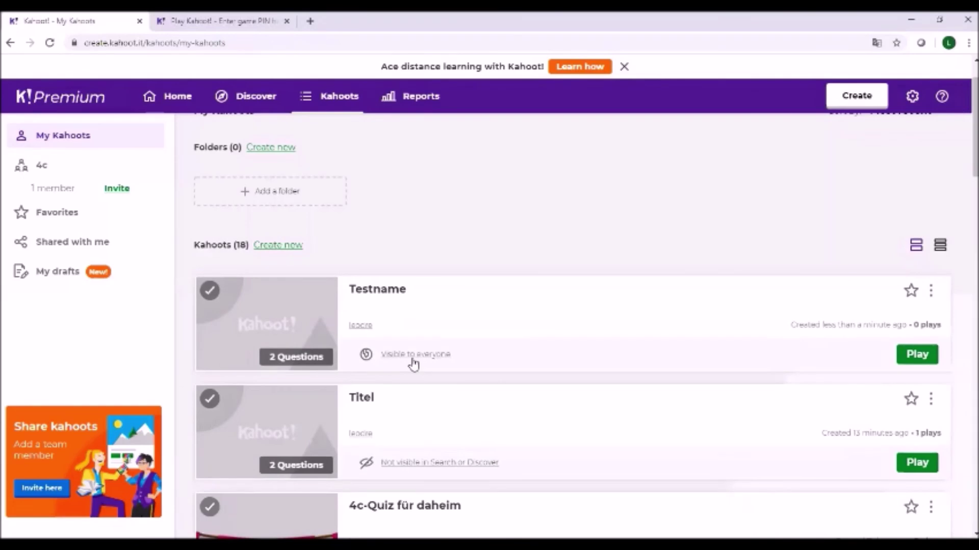
scroll(418, 359, down, 1)
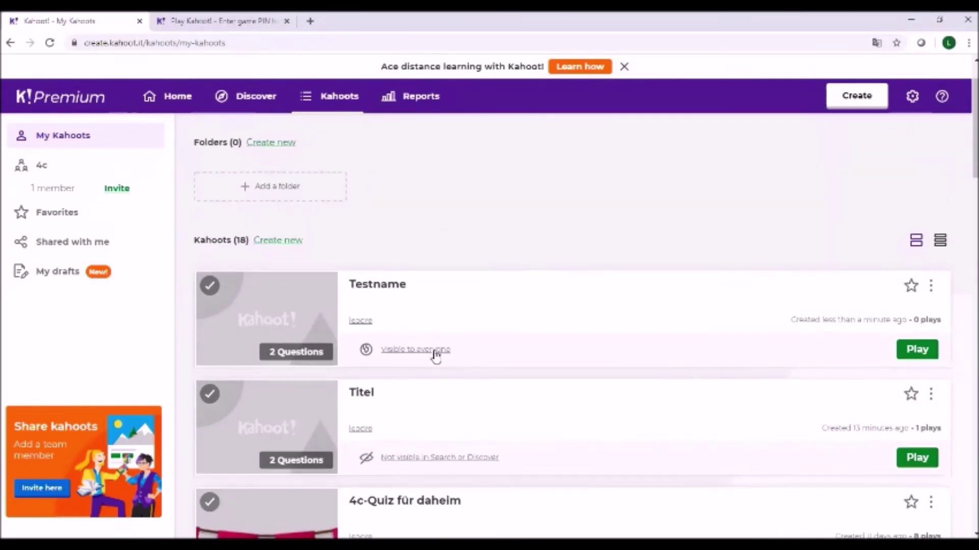
scroll(691, 312, up, 2)
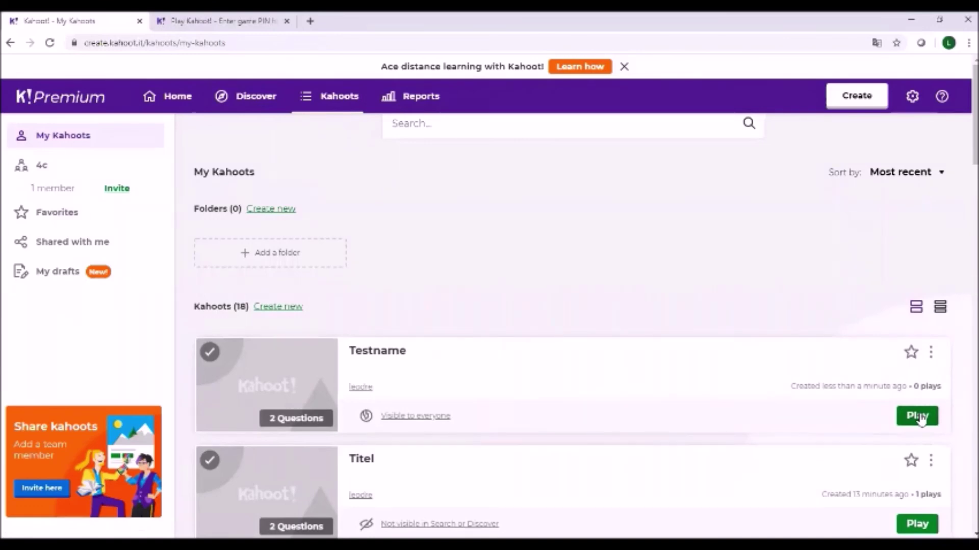
click(378, 352)
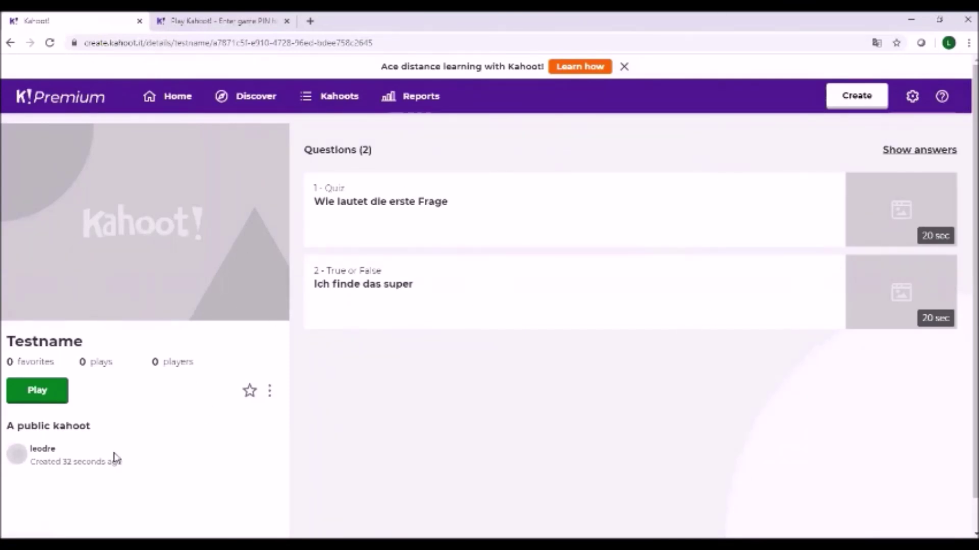
click(274, 395)
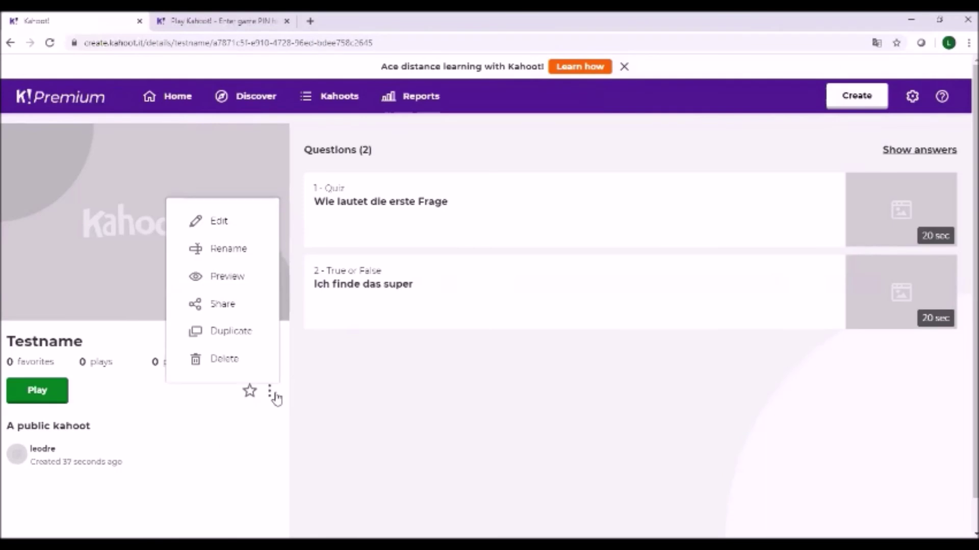
click(217, 221)
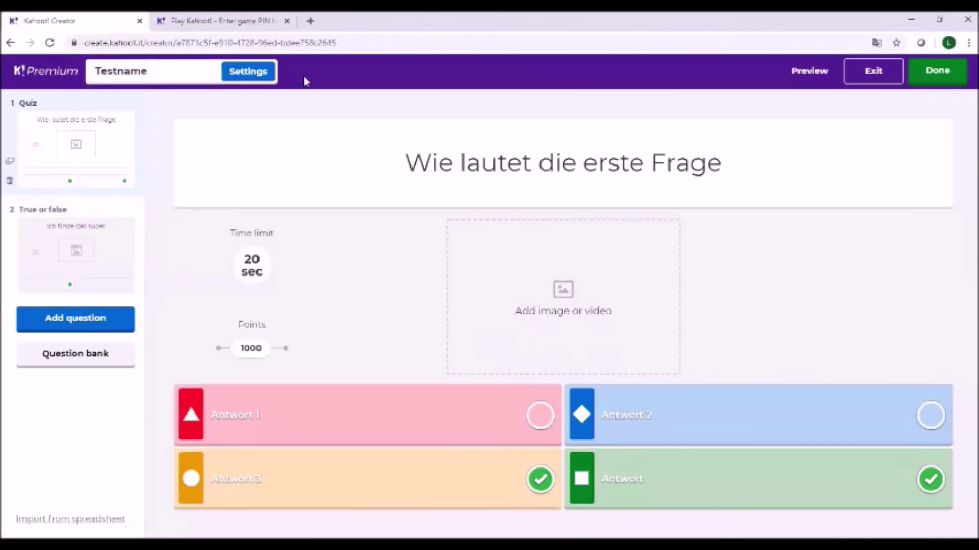
Step: Restrict the Testname kahoot's visibility to Only you, save it and return to the kahoot list
click(248, 72)
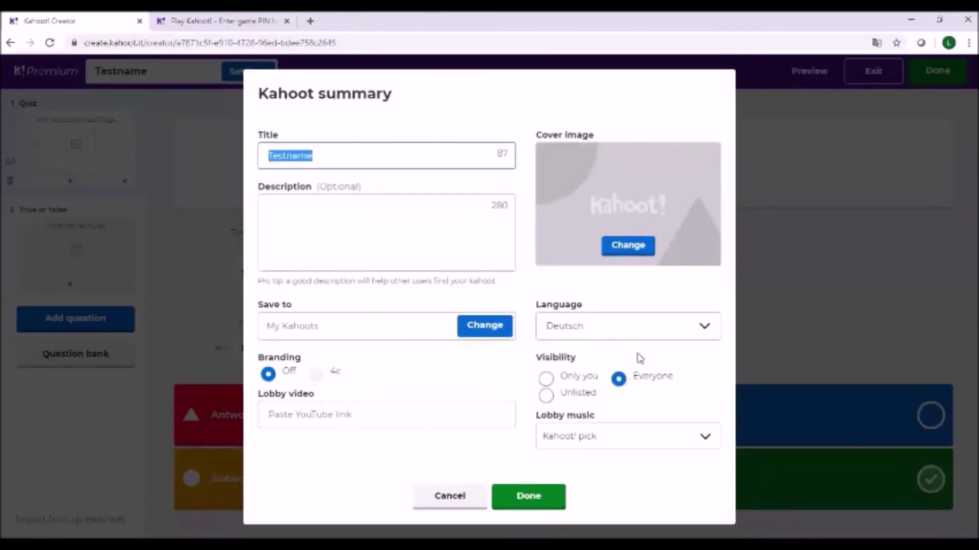
click(546, 380)
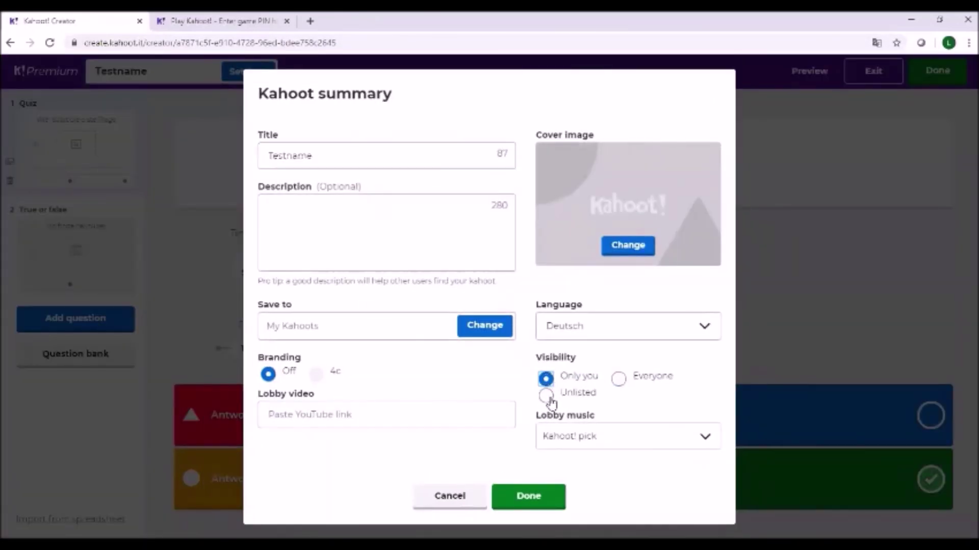
click(546, 395)
click(549, 380)
click(534, 510)
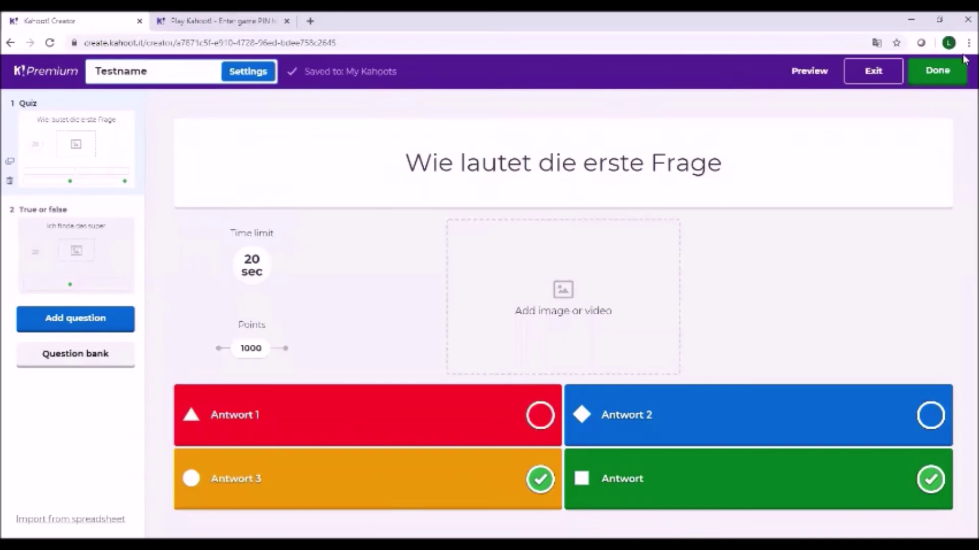
click(948, 76)
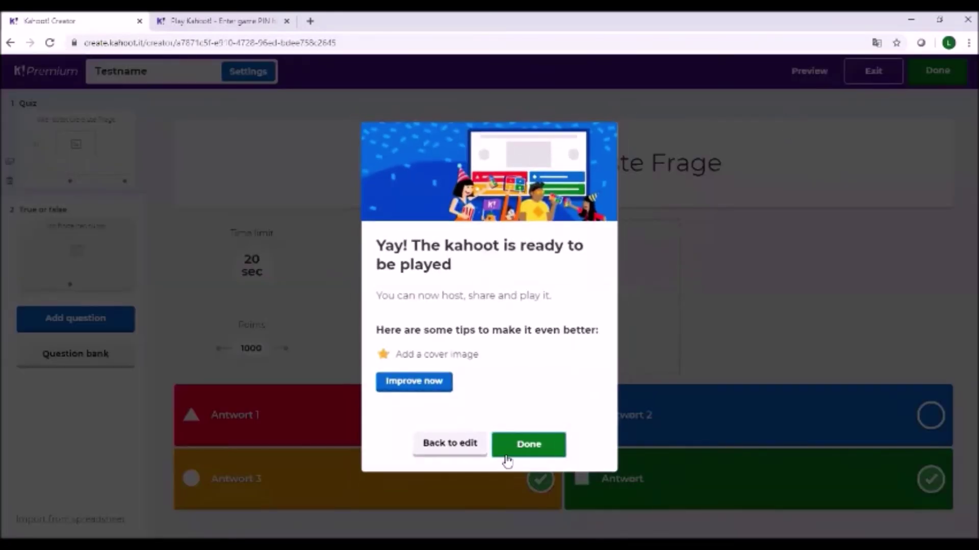
click(518, 451)
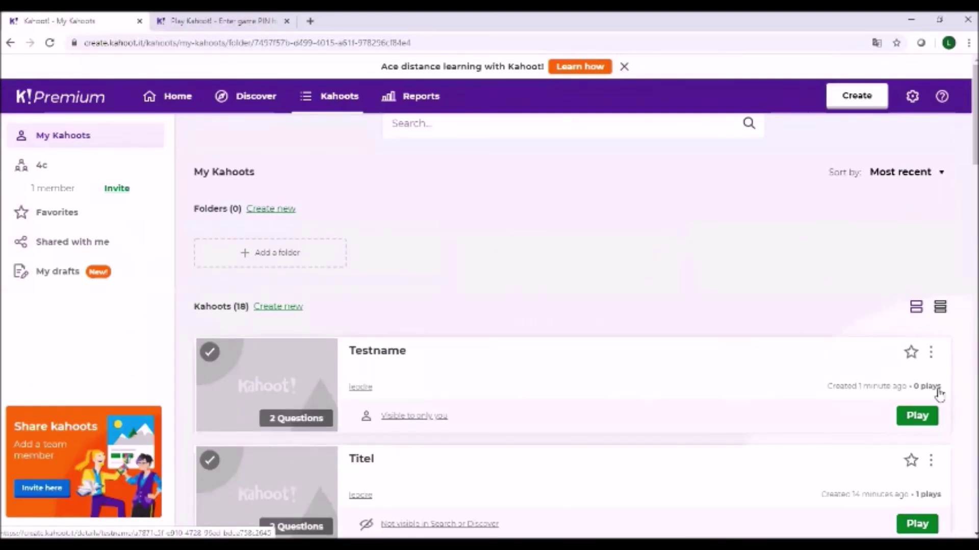
Step: Assign Testname as a self-paced challenge due Mon 13 Apr at 12:00 PM, with the question timer on
click(918, 414)
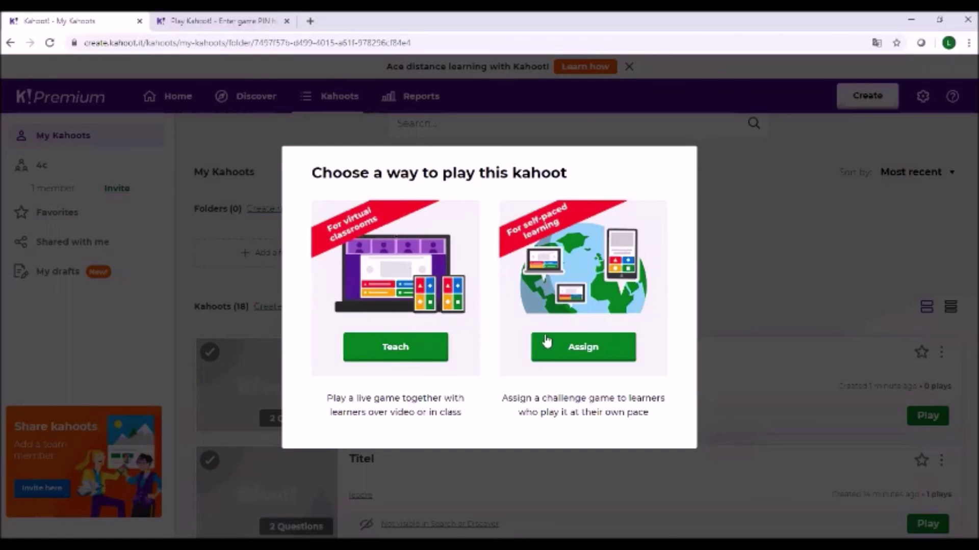
click(584, 357)
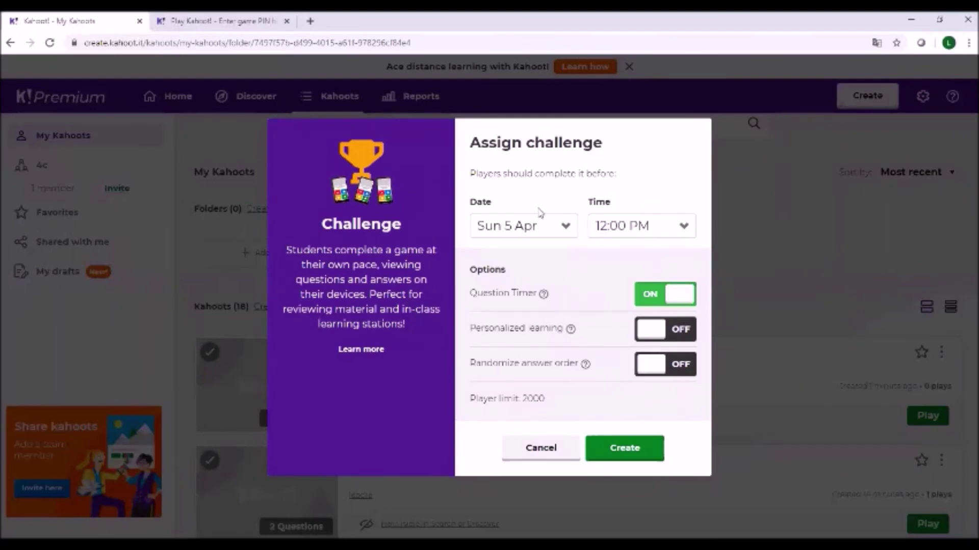
click(566, 227)
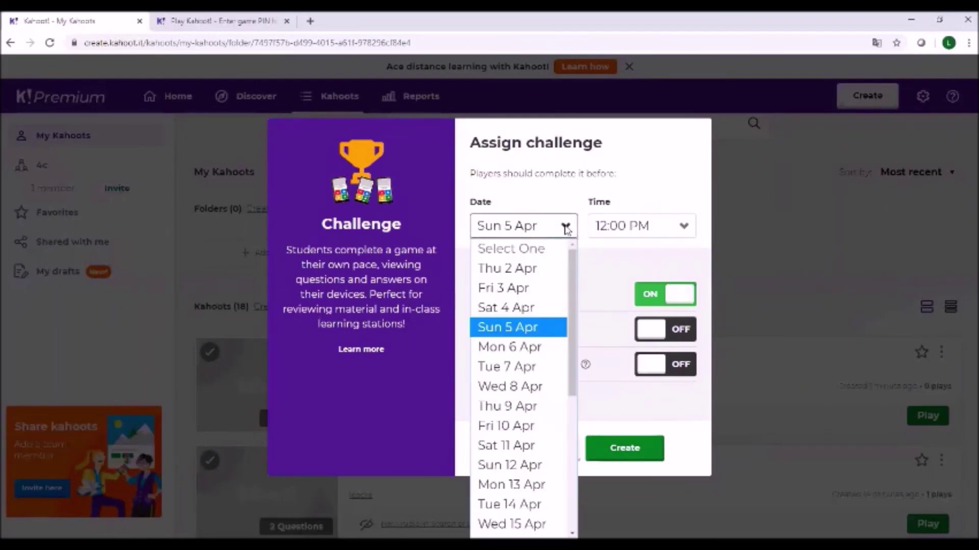
click(540, 490)
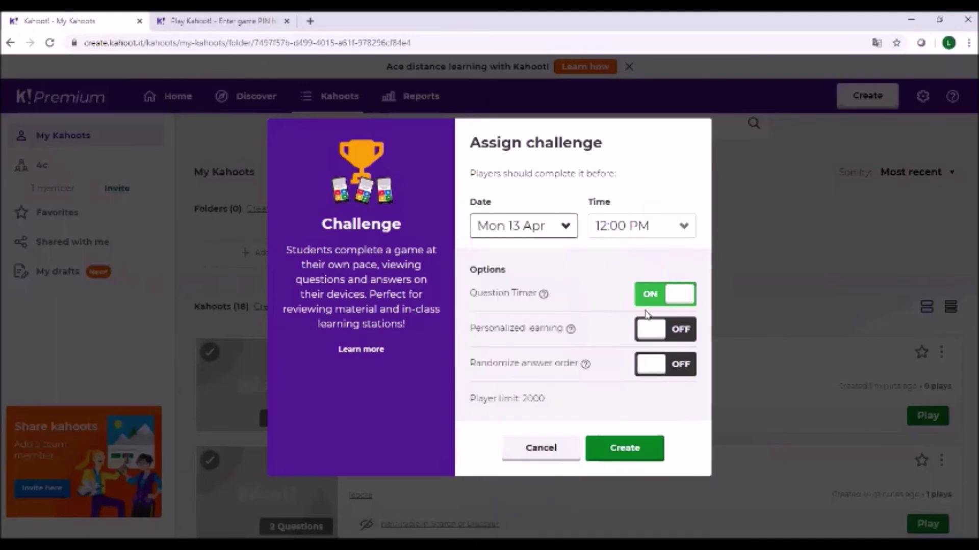
click(678, 293)
click(649, 295)
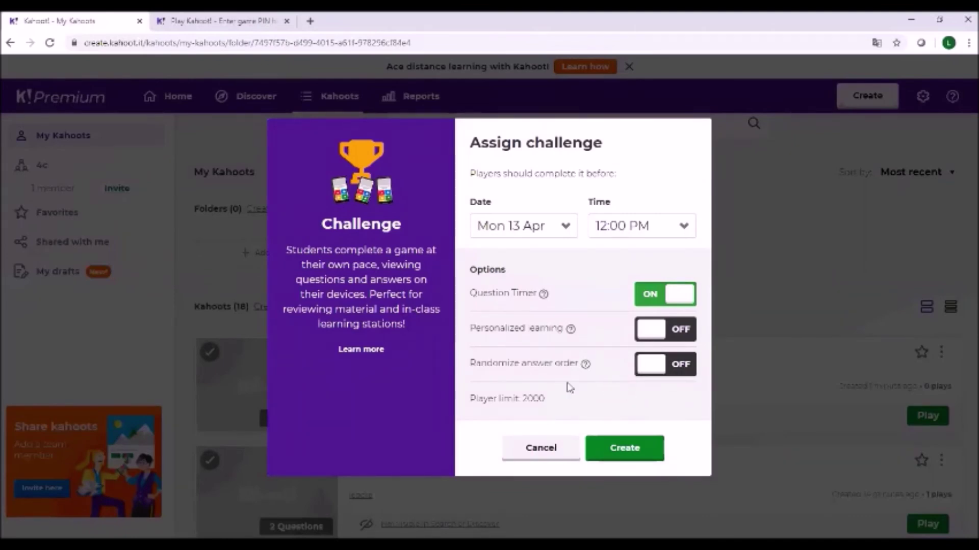
click(639, 445)
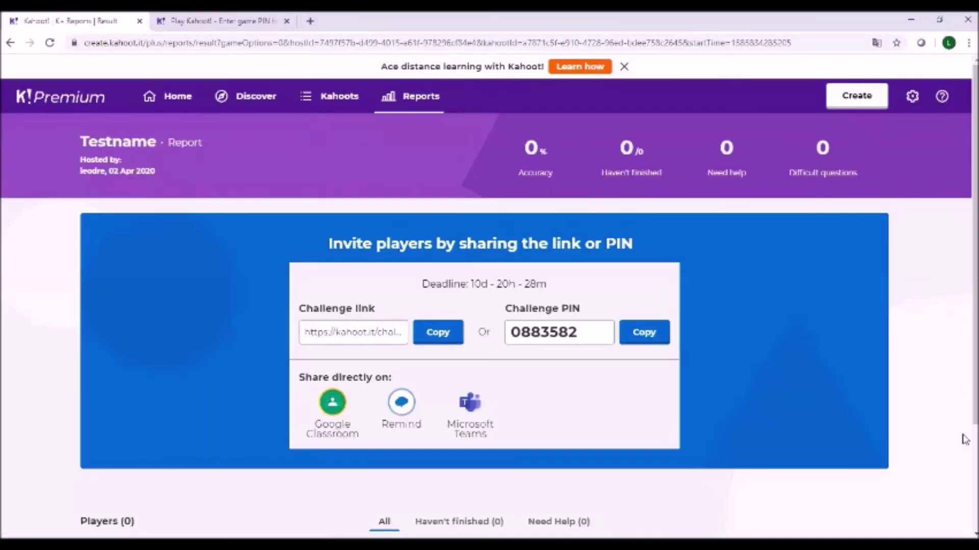
Step: Copy the challenge link and open it in a new browser tab, dismissing the translation offer
click(437, 333)
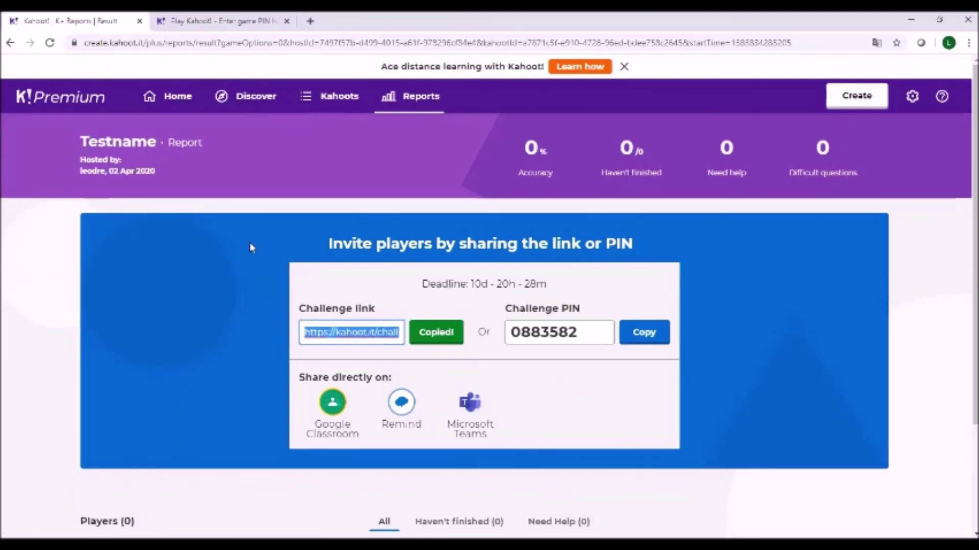
click(310, 21)
right_click(302, 43)
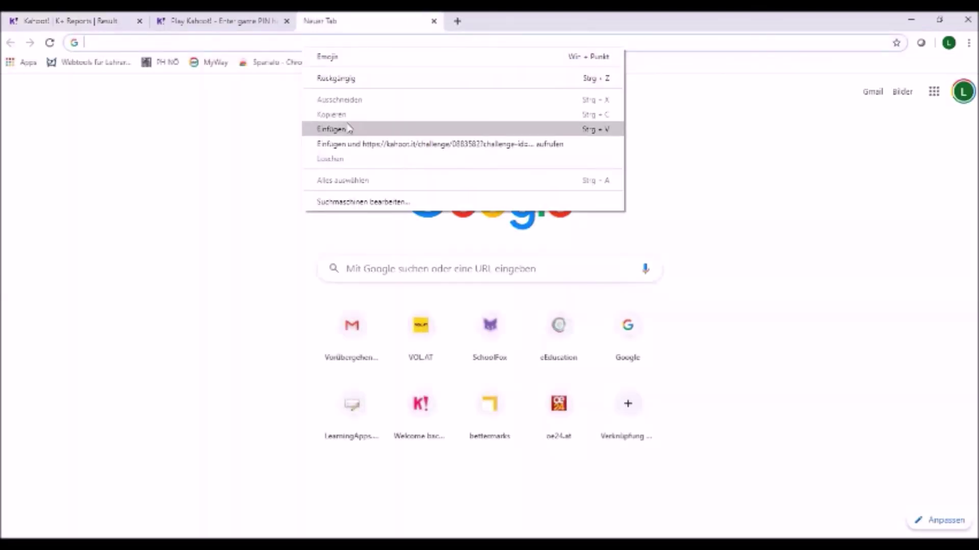
click(348, 128)
key(Return)
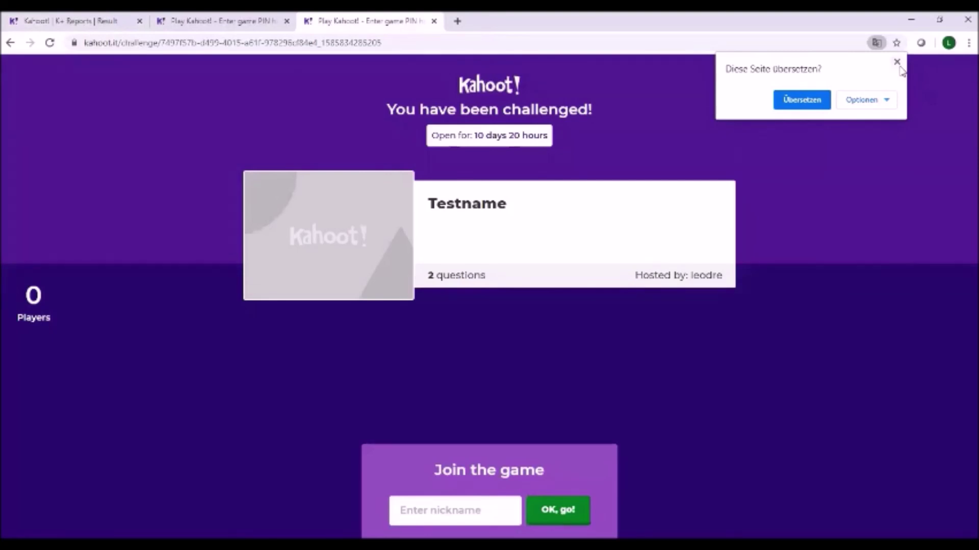
click(897, 62)
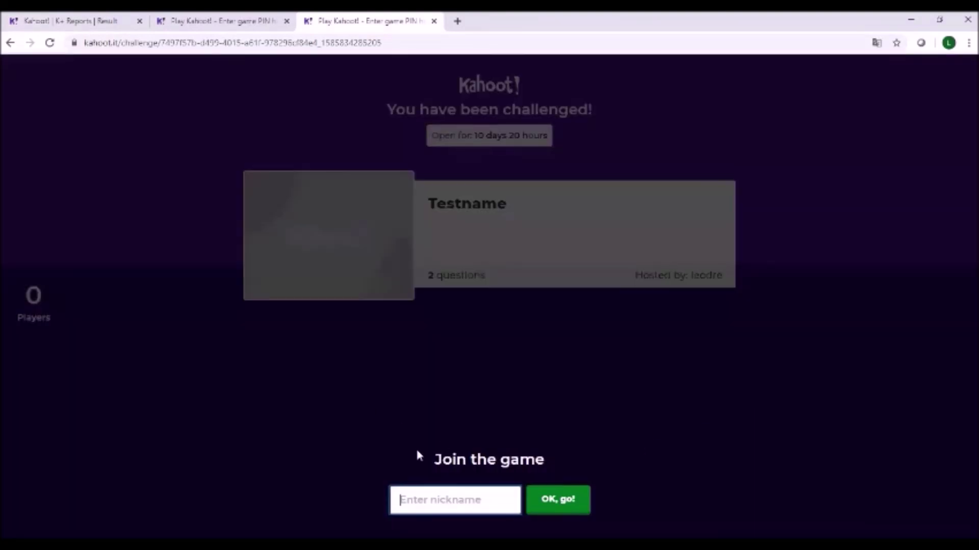
Step: Join the challenge with the nickname "Test" and answer the first question with "Antwort 3"
text(Test)
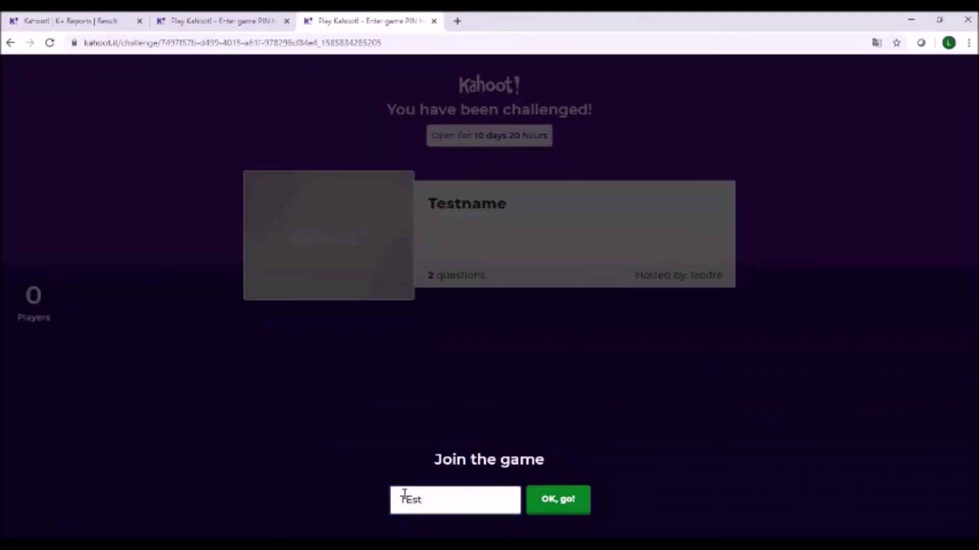
click(563, 503)
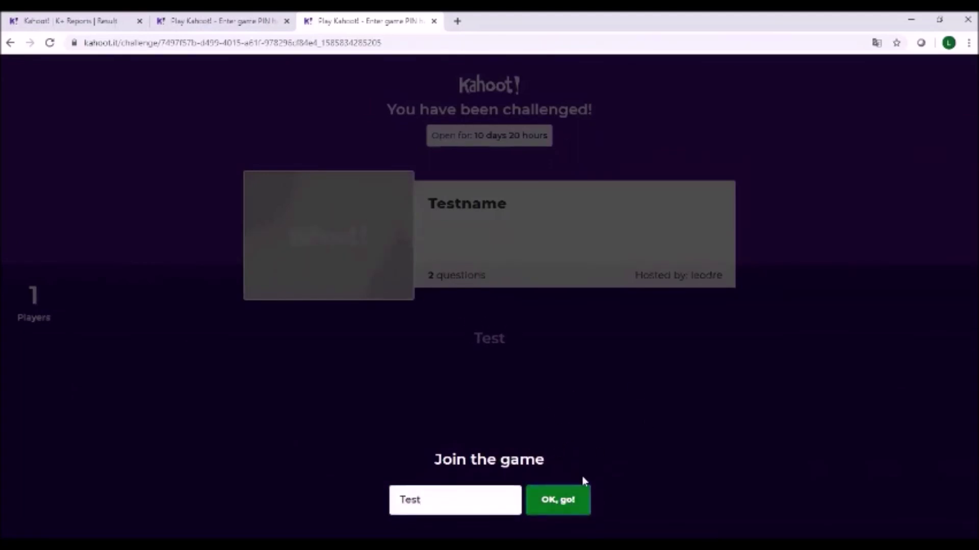
click(564, 502)
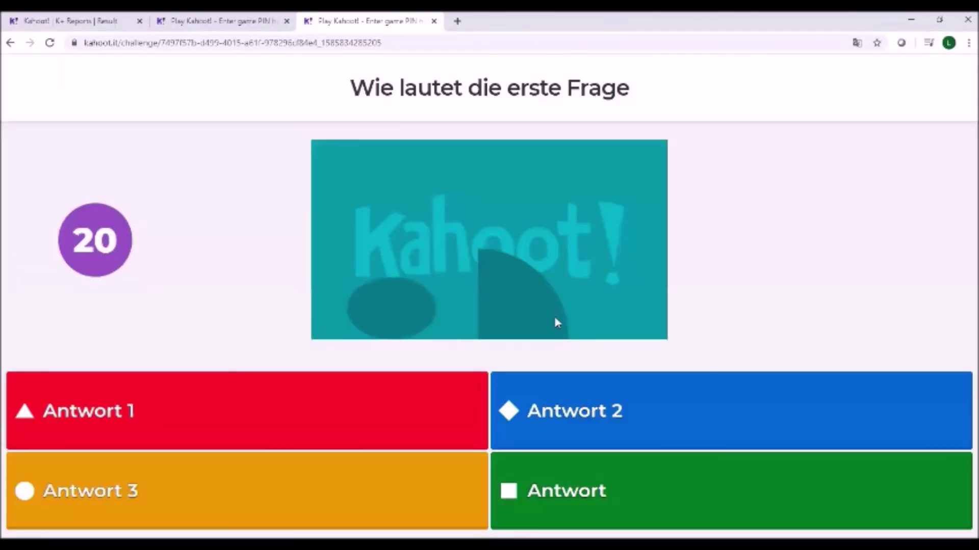
click(212, 510)
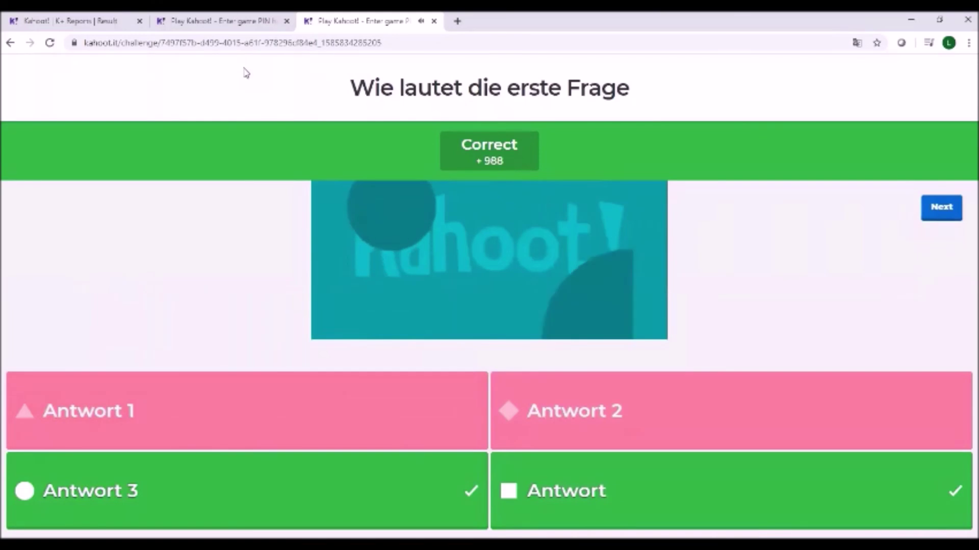
Step: Return to the Testname report and highlight the challenge PIN for inviting players
click(219, 21)
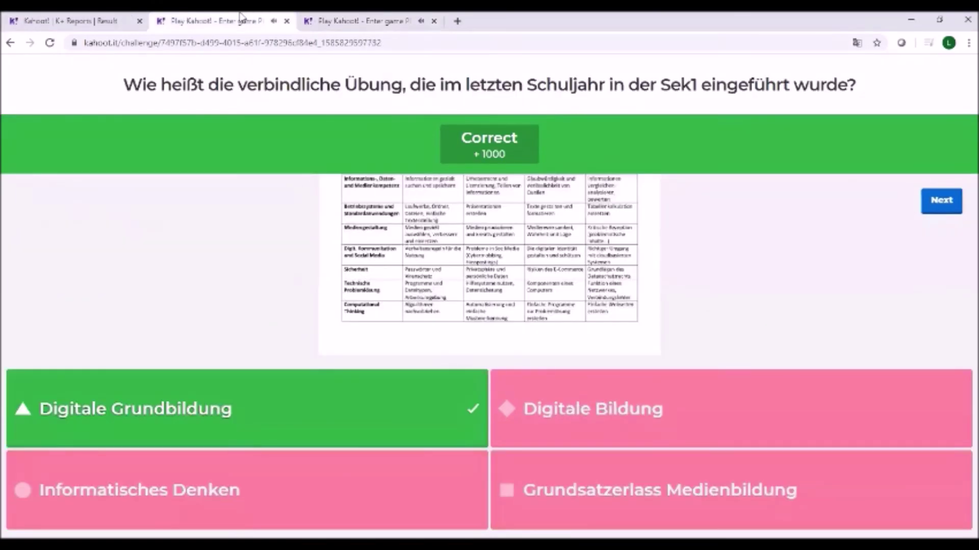
click(77, 21)
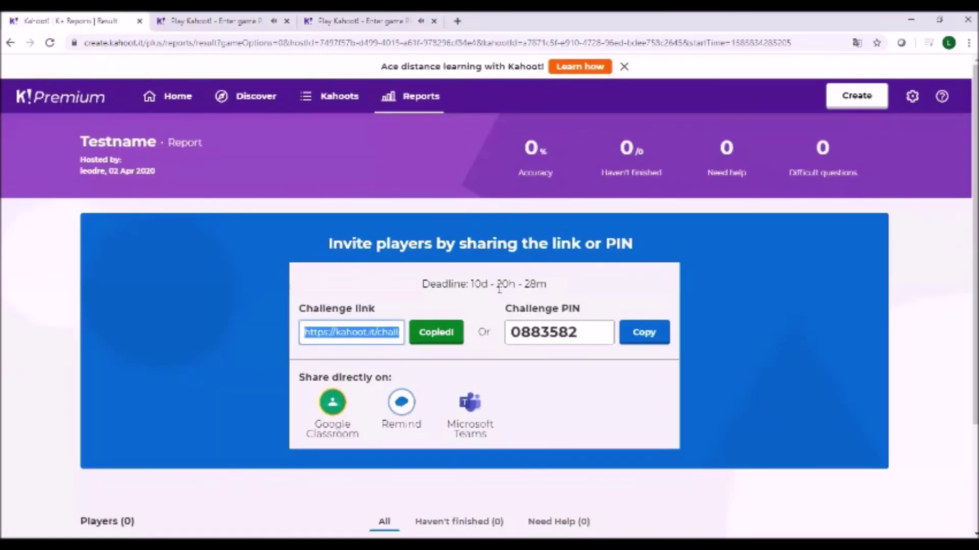
drag(590, 335, 499, 327)
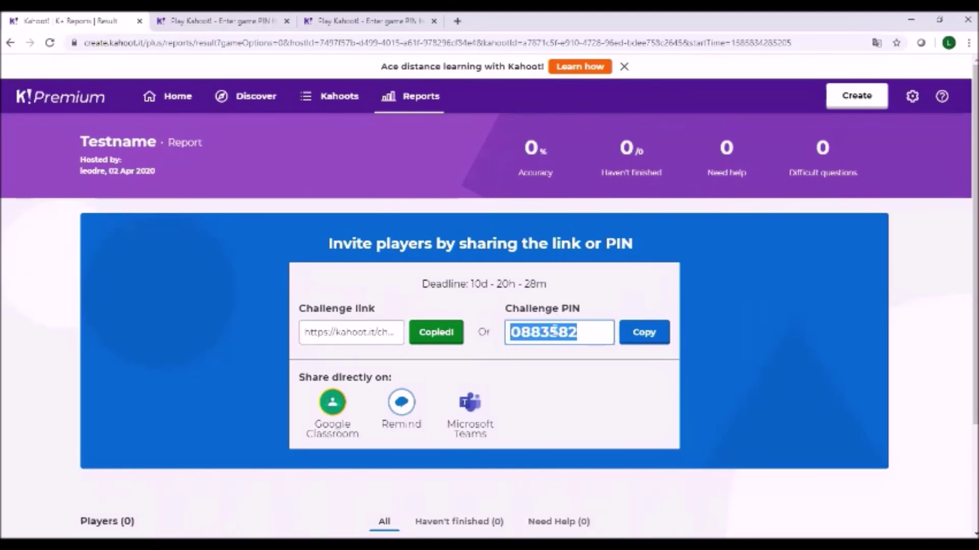